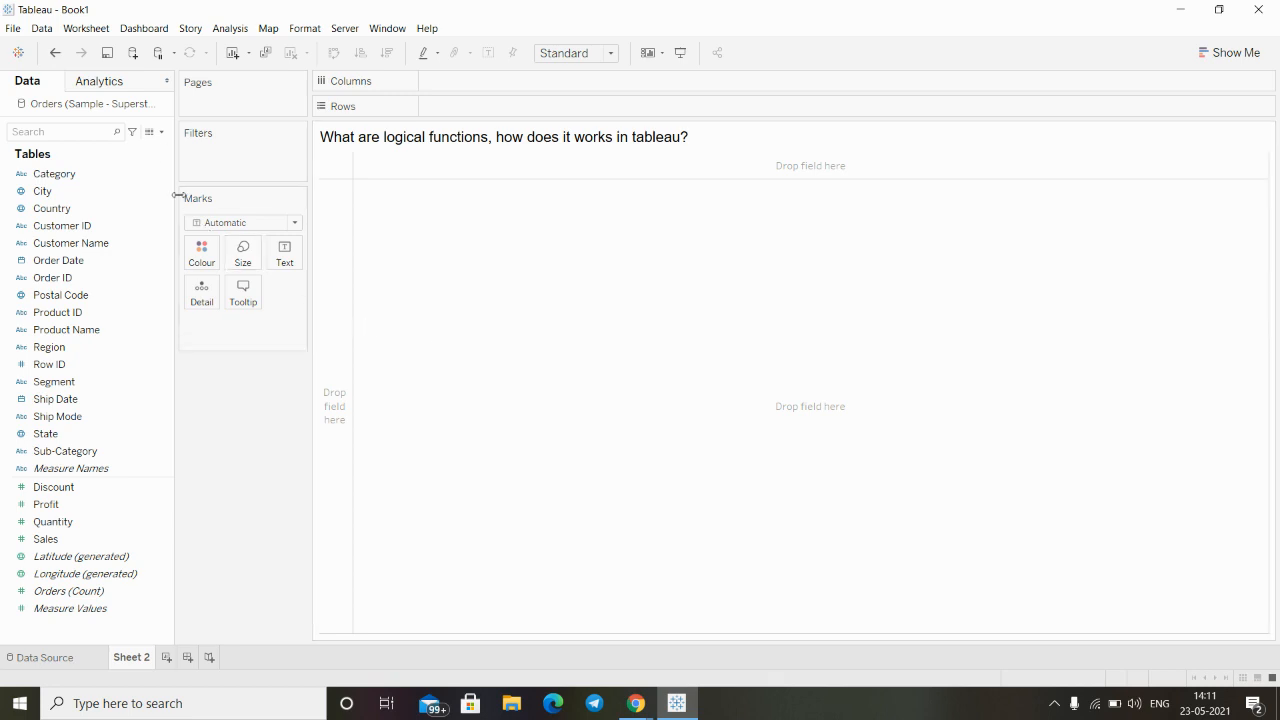
- Browse the Logical function category in the calculated field editor and read the CASE and ELSE descriptions
{"action": "left_click", "coordinate": [161, 131]}
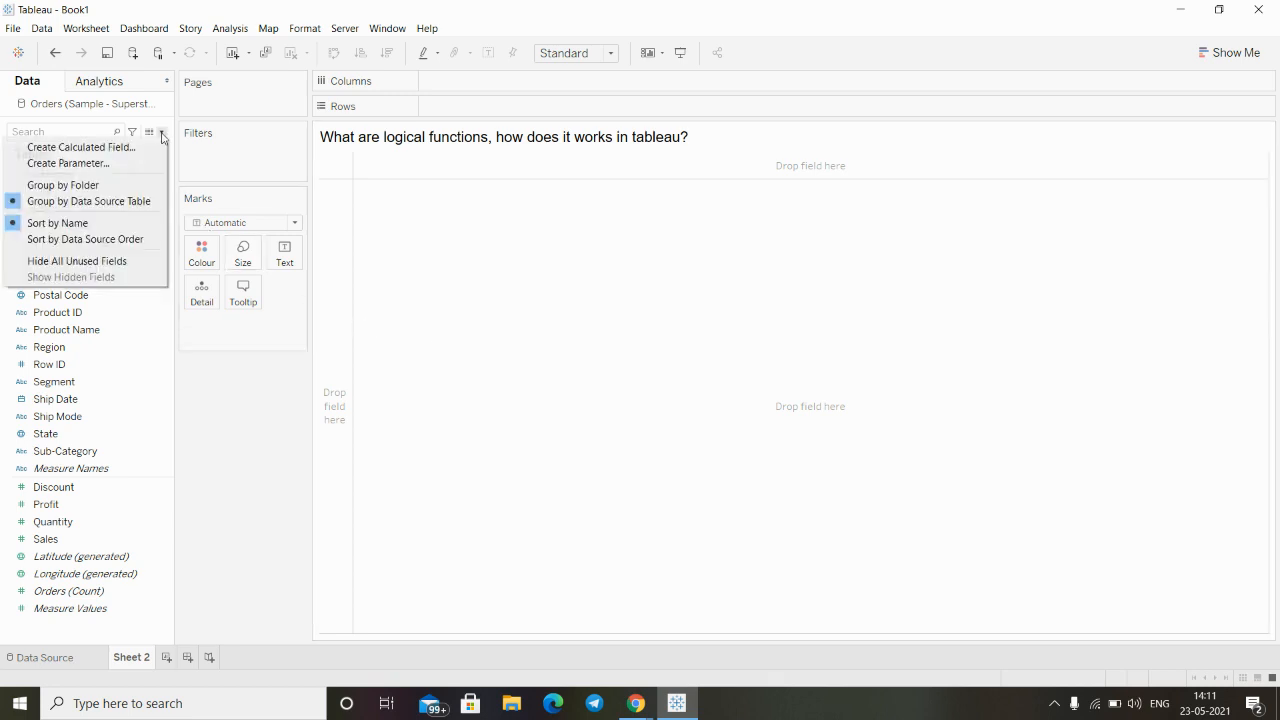
{"action": "left_click", "coordinate": [77, 149]}
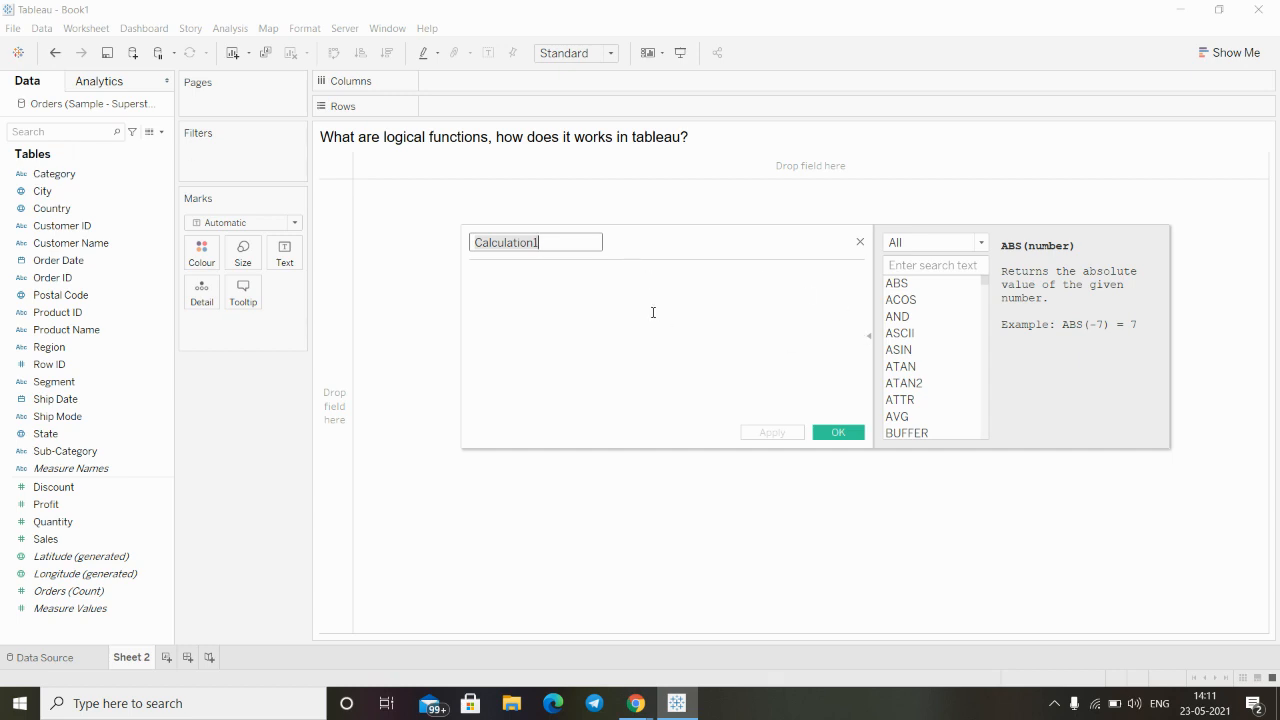
{"action": "left_click", "coordinate": [982, 244]}
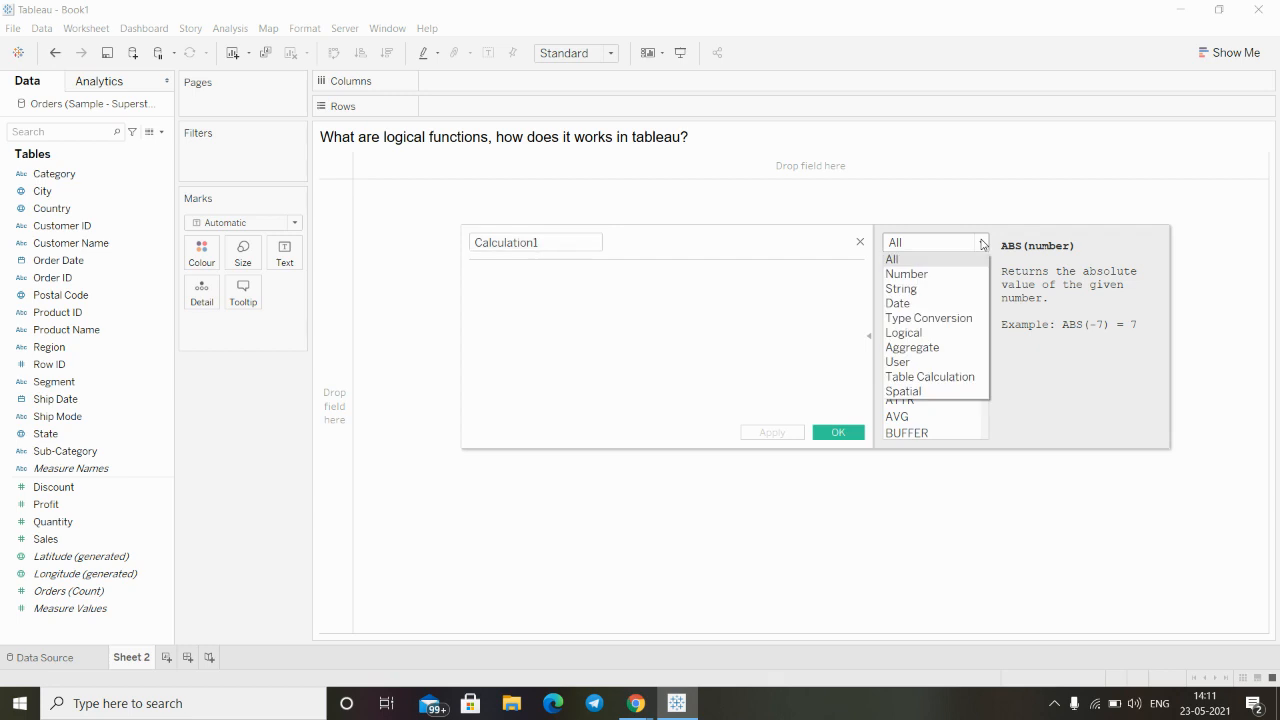
{"action": "left_click", "coordinate": [905, 333]}
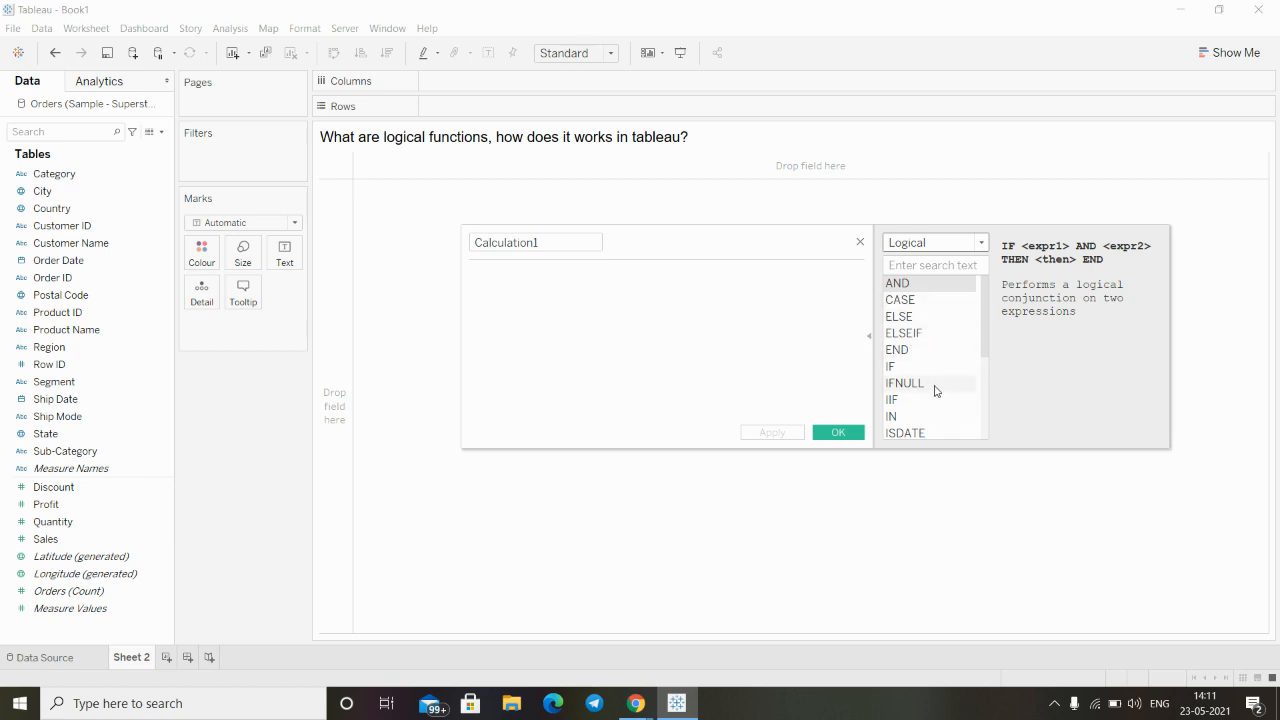
{"action": "scroll", "coordinate": [935, 390], "scroll_direction": "down", "scroll_amount": 3}
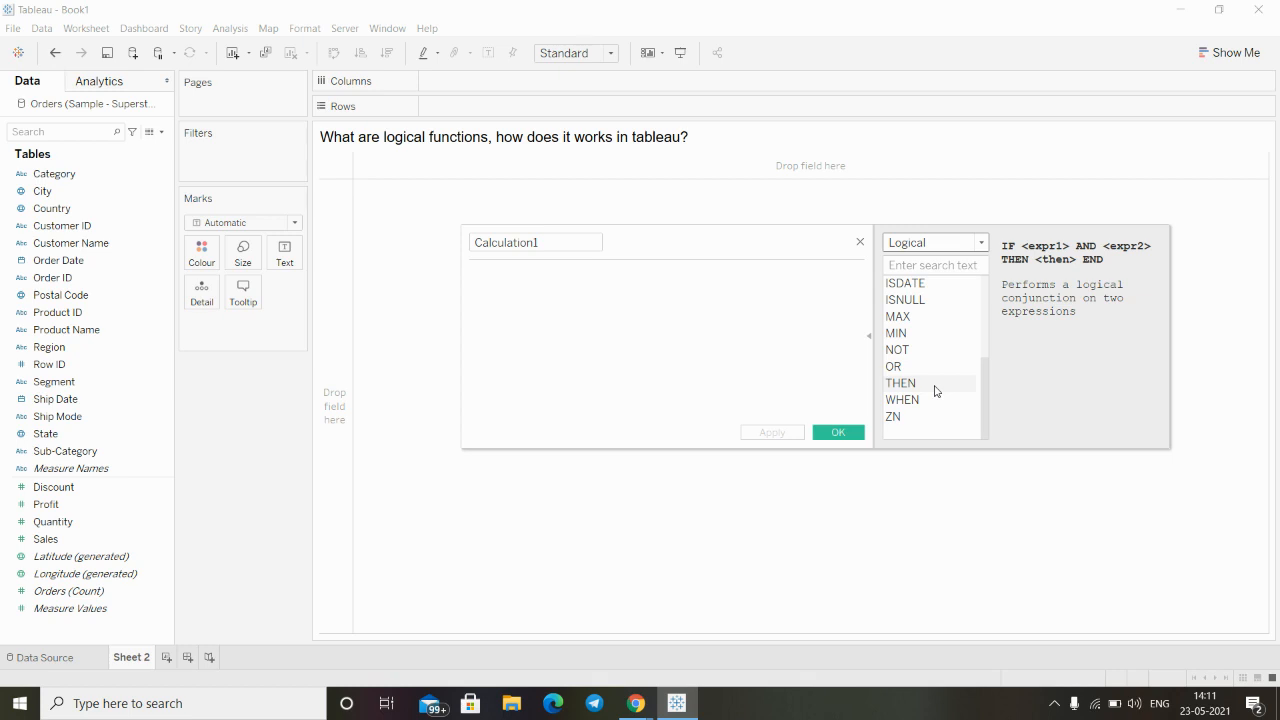
{"action": "scroll", "coordinate": [935, 390], "scroll_direction": "up", "scroll_amount": 3}
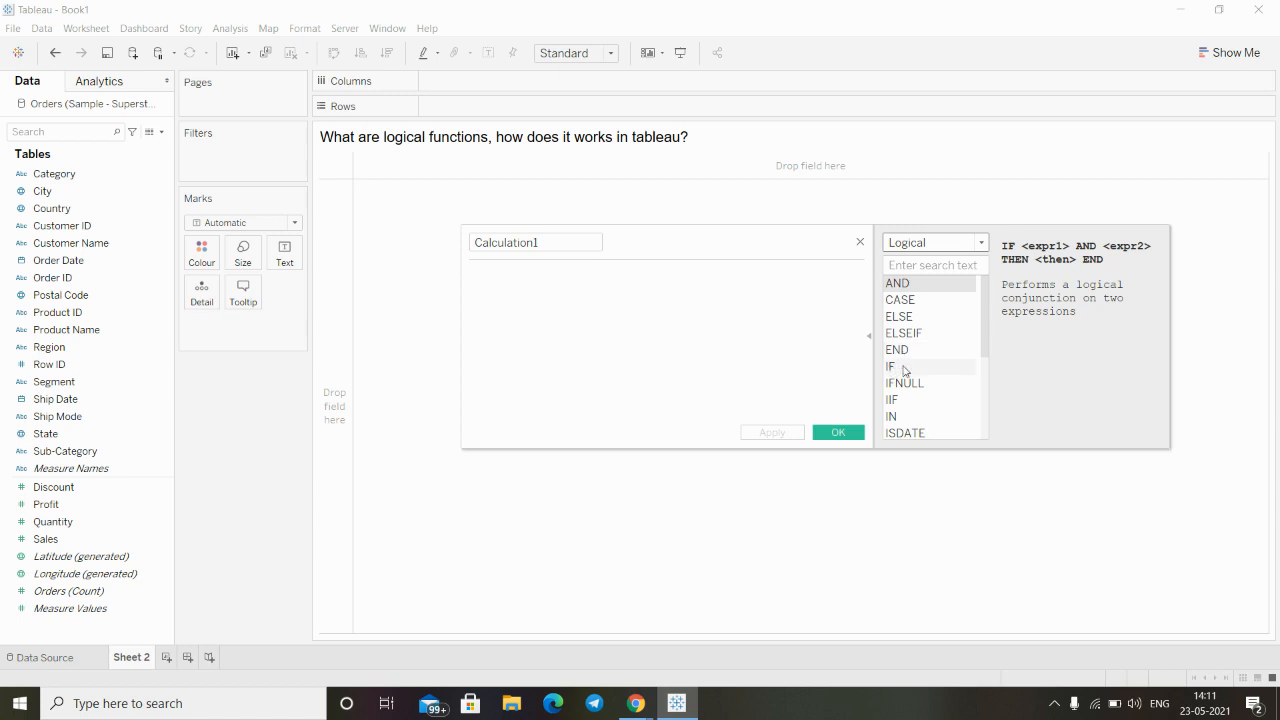
{"action": "scroll", "coordinate": [903, 366], "scroll_direction": "down", "scroll_amount": 3}
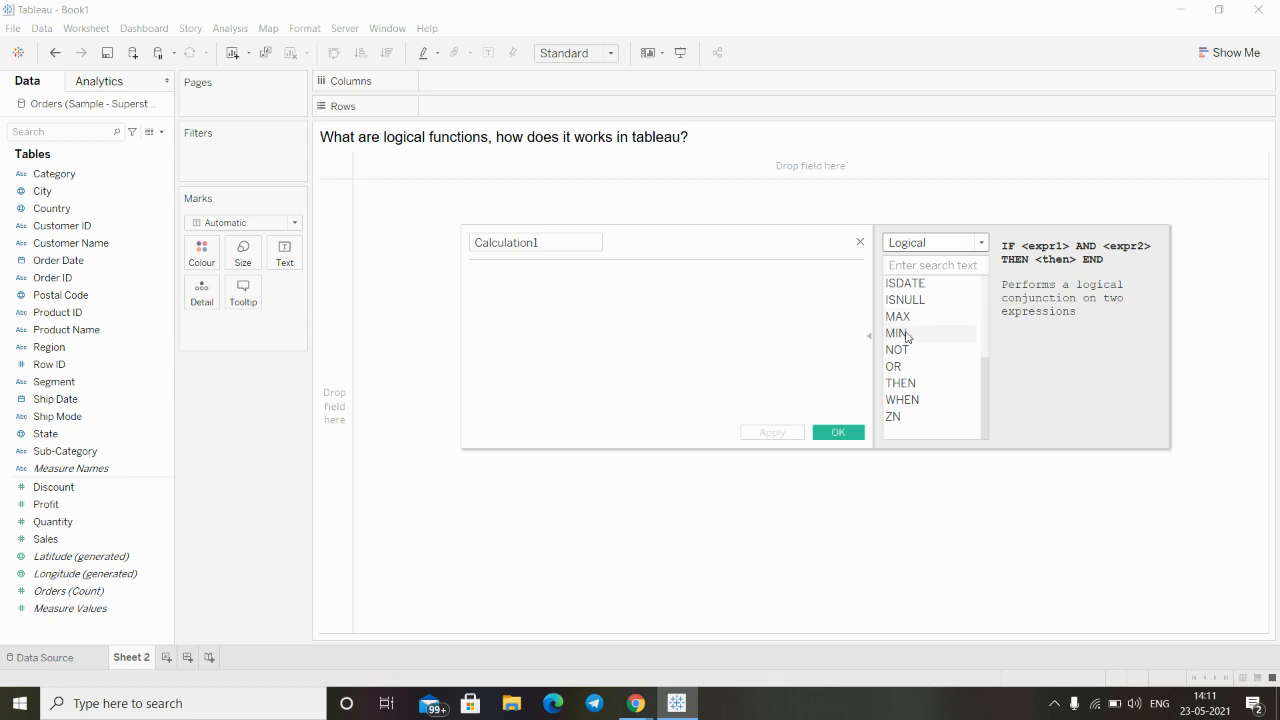
{"action": "scroll", "coordinate": [934, 366], "scroll_direction": "up", "scroll_amount": 3}
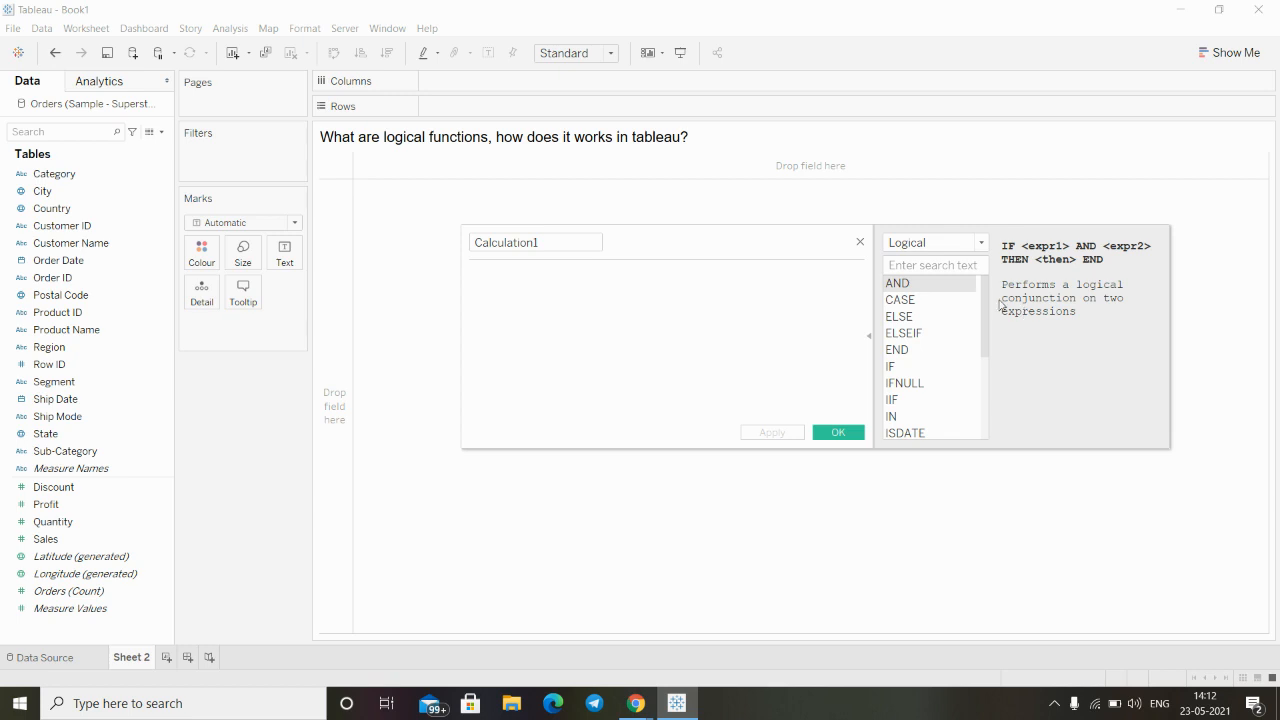
{"action": "left_click", "coordinate": [932, 300]}
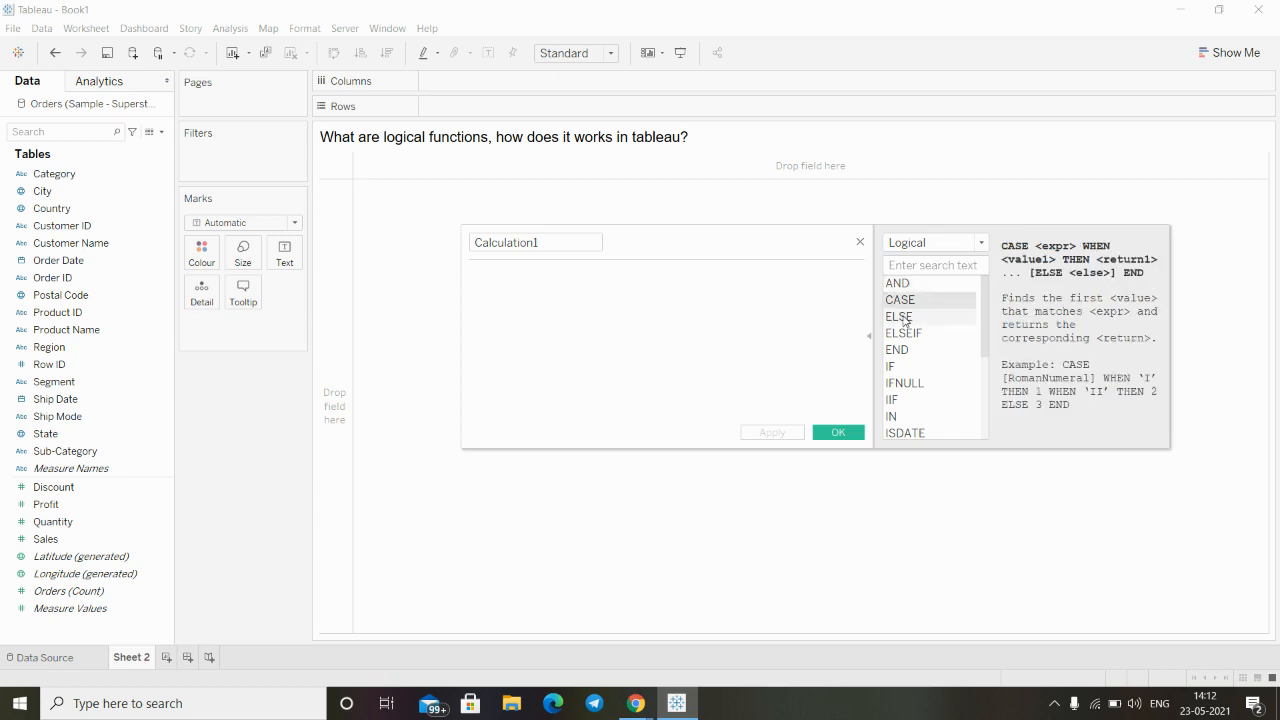
{"action": "left_click", "coordinate": [905, 318]}
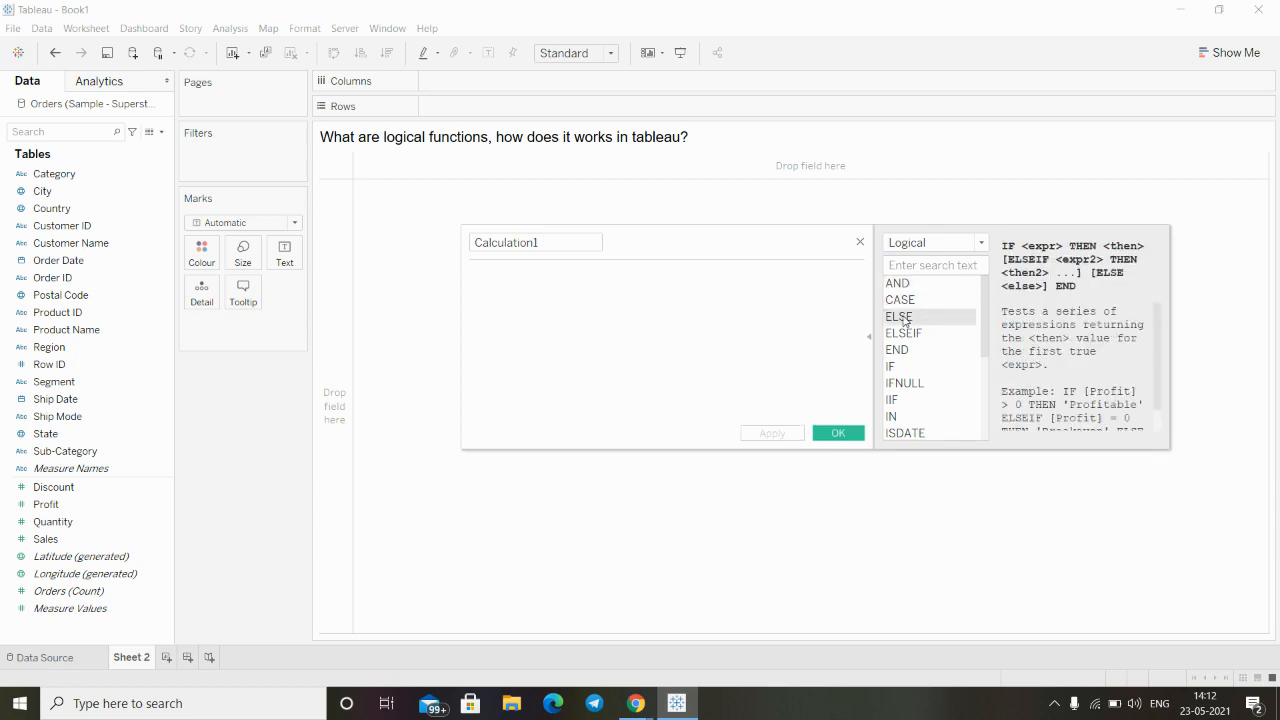
{"action": "left_click", "coordinate": [860, 242]}
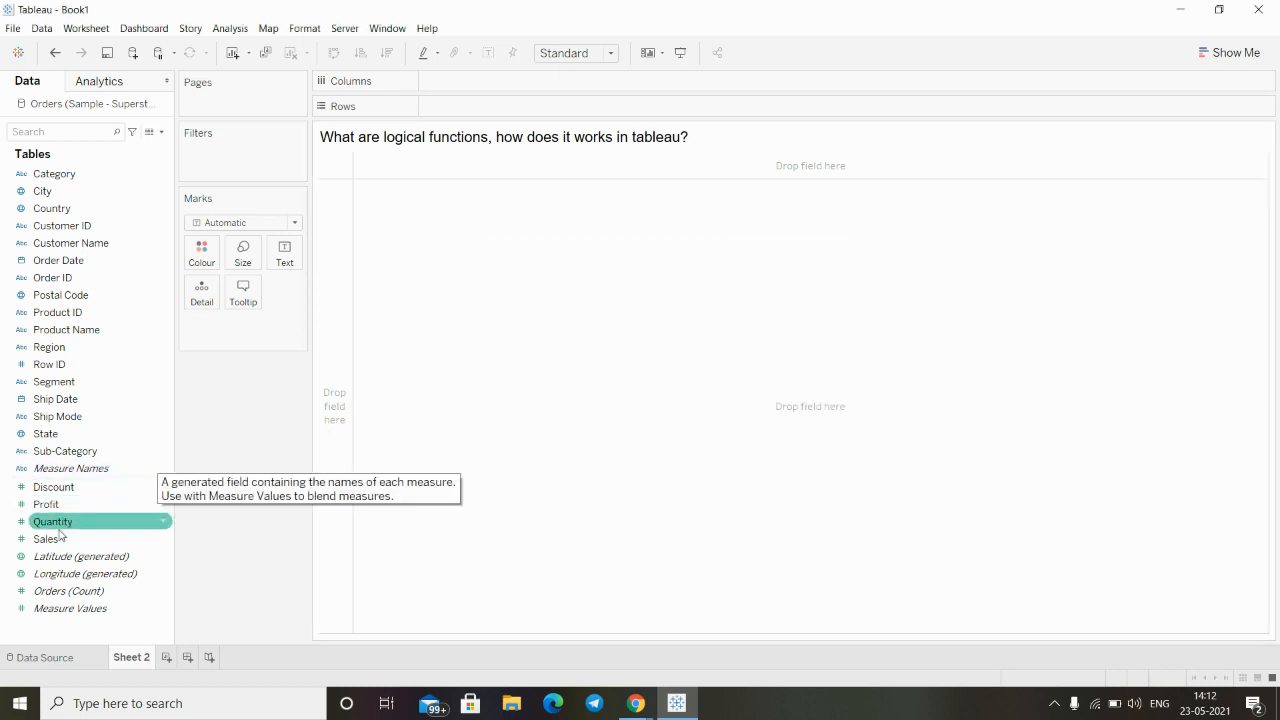
- Build a bar chart with Sub-Category on rows and Profit on columns
{"action": "left_click_drag", "start_coordinate": [70, 457], "coordinate": [494, 110]}
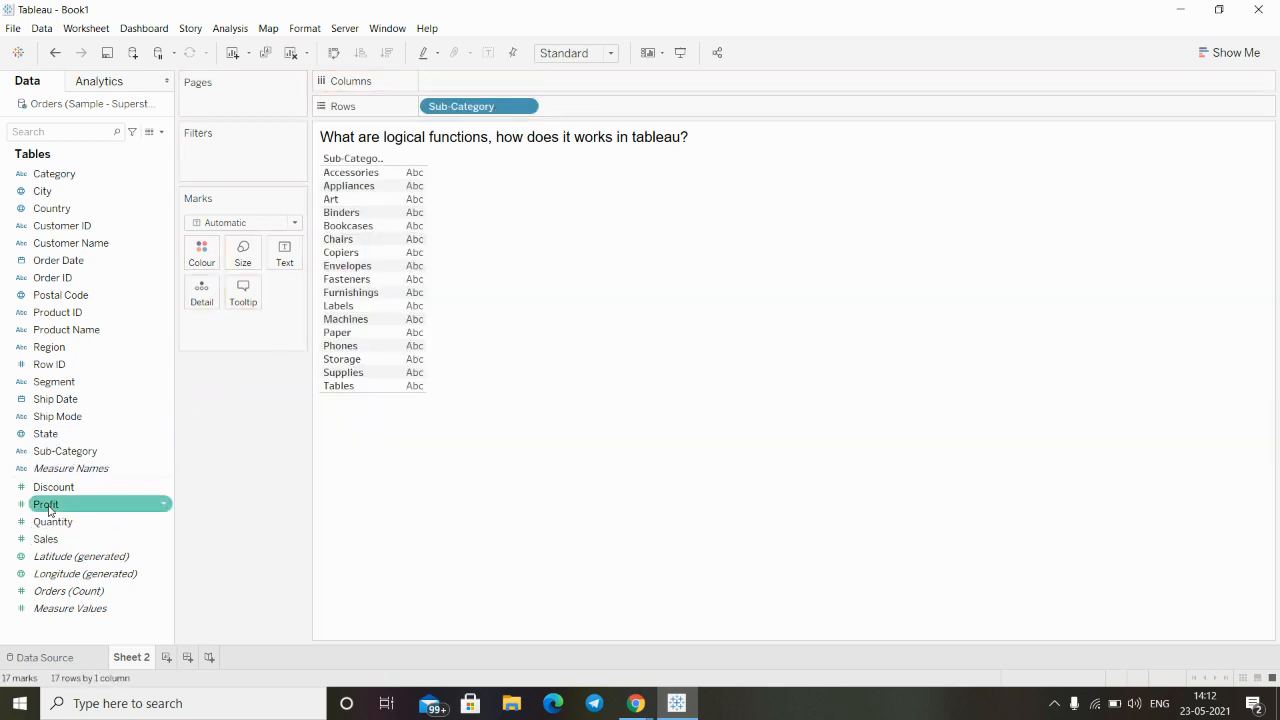
{"action": "left_click_drag", "start_coordinate": [46, 504], "coordinate": [523, 86]}
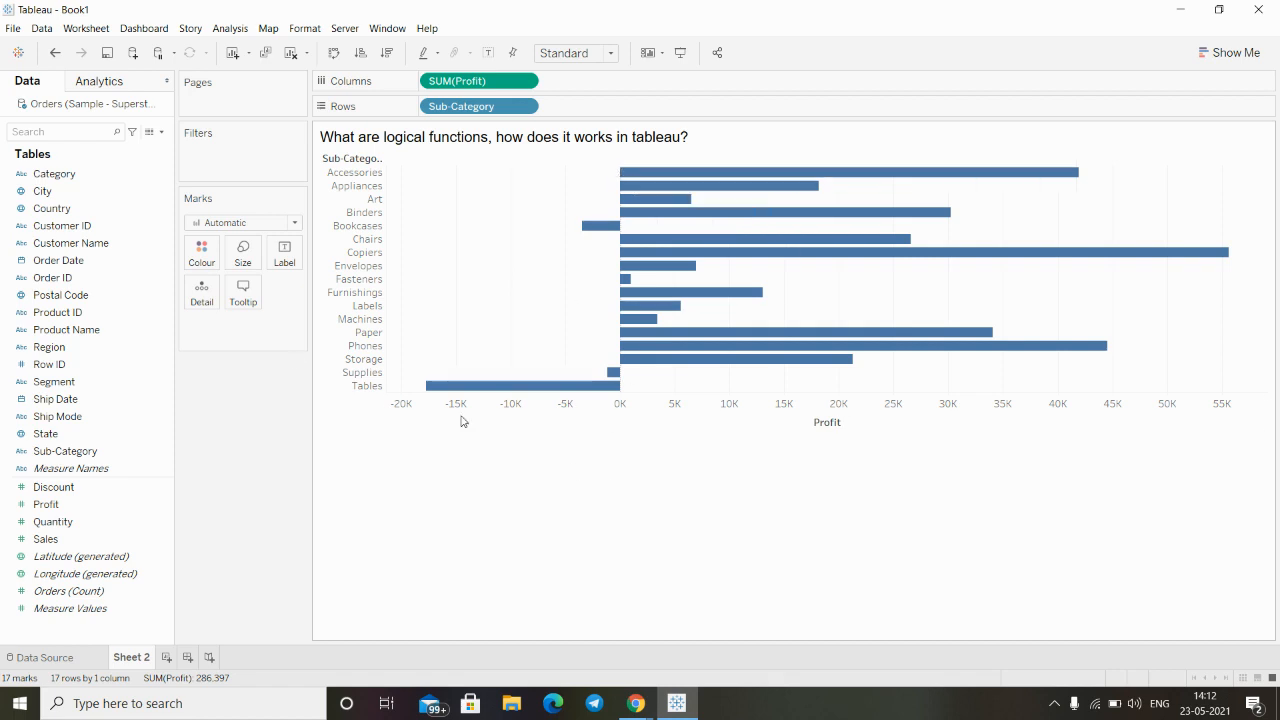
- Create a calculated field named Logical and filter its function list to the Logical category
{"action": "left_click", "coordinate": [163, 133]}
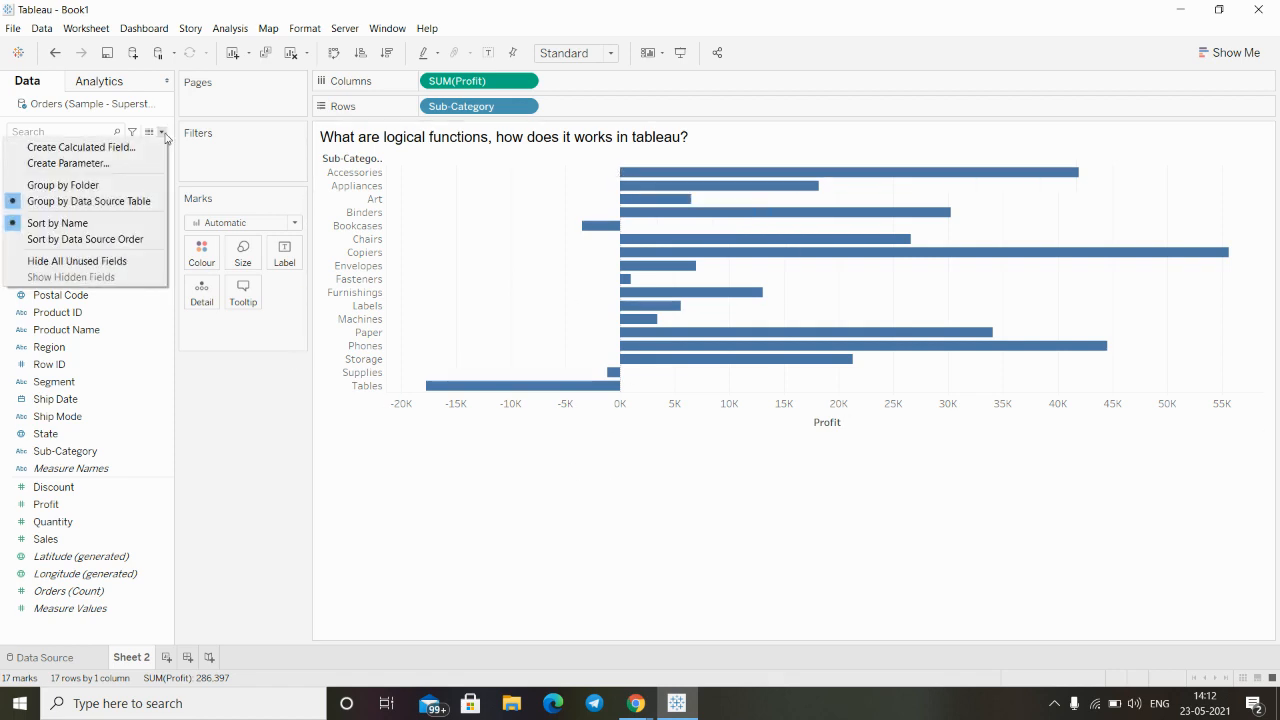
{"action": "left_click", "coordinate": [89, 146]}
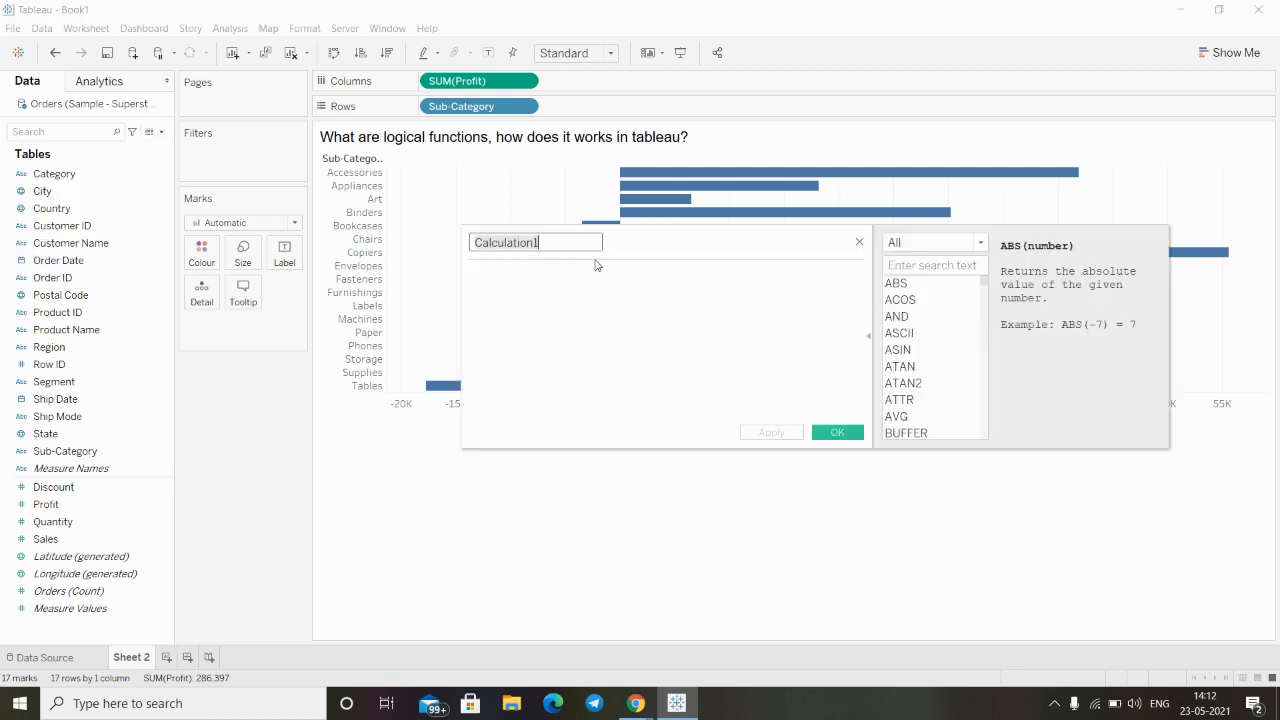
{"action": "key", "text": "BackSpace"}
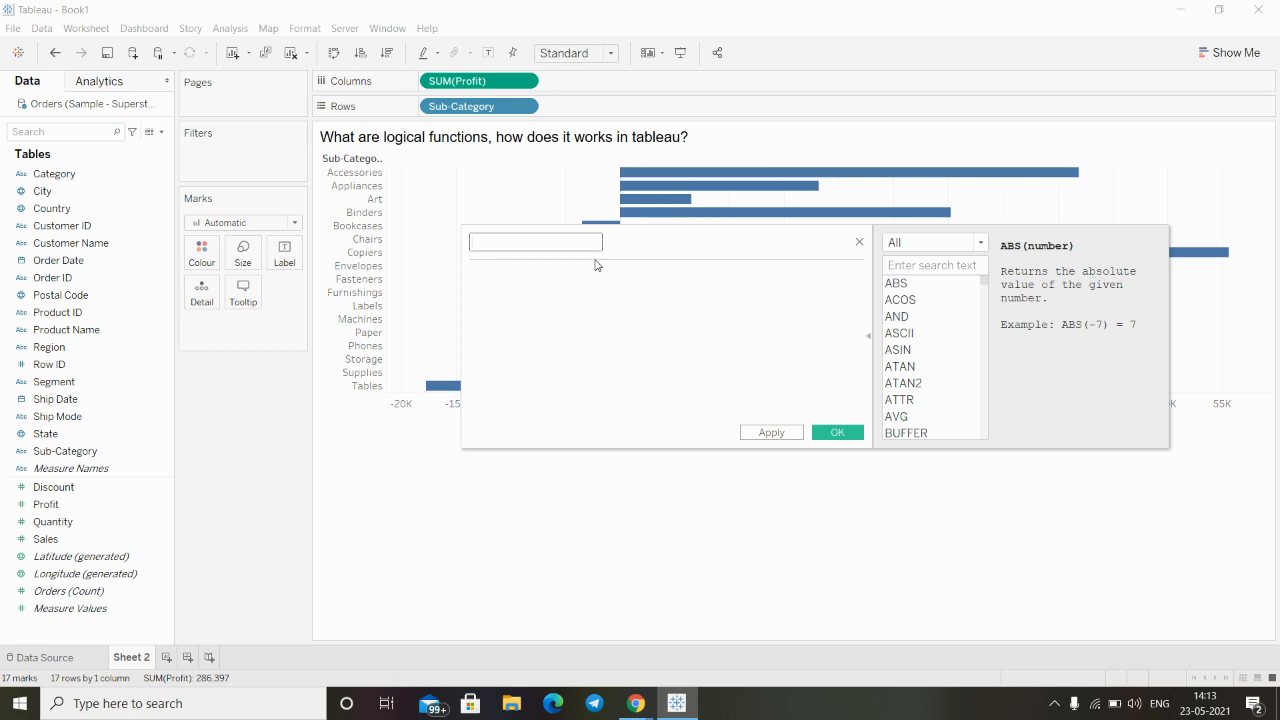
{"action": "type", "text": "Logical"}
{"action": "left_click", "coordinate": [980, 243]}
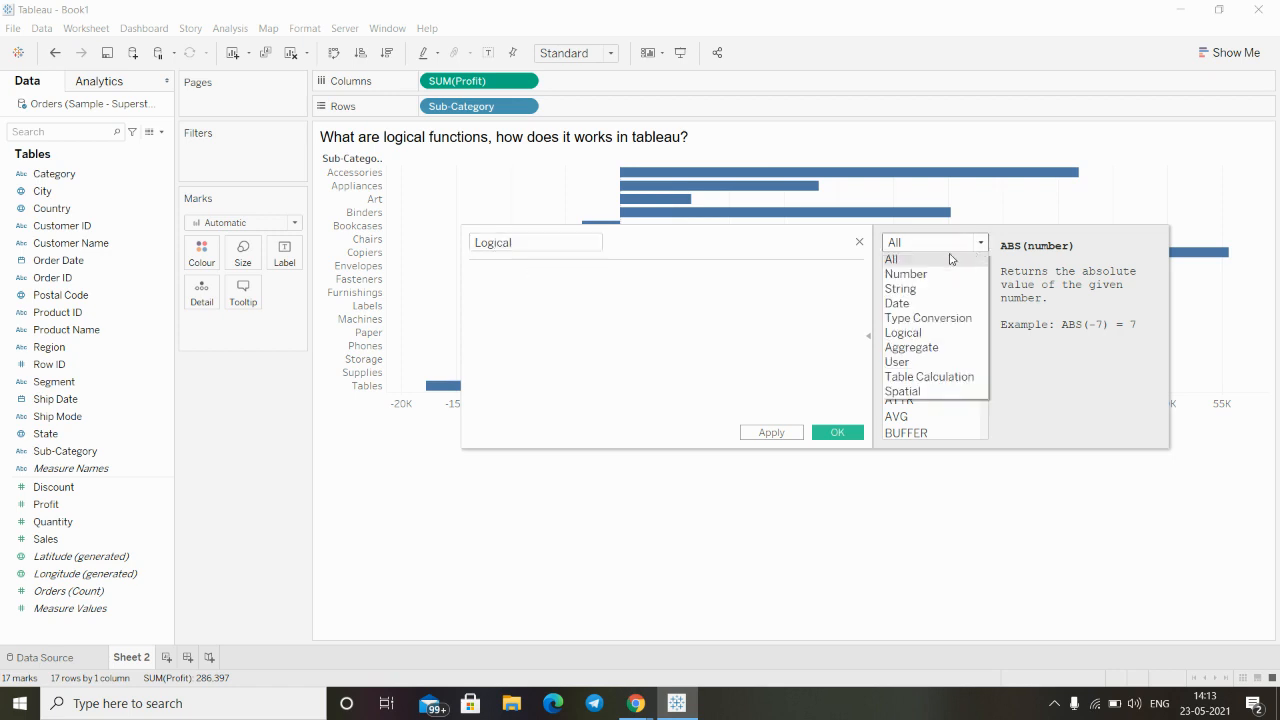
{"action": "left_click", "coordinate": [906, 320]}
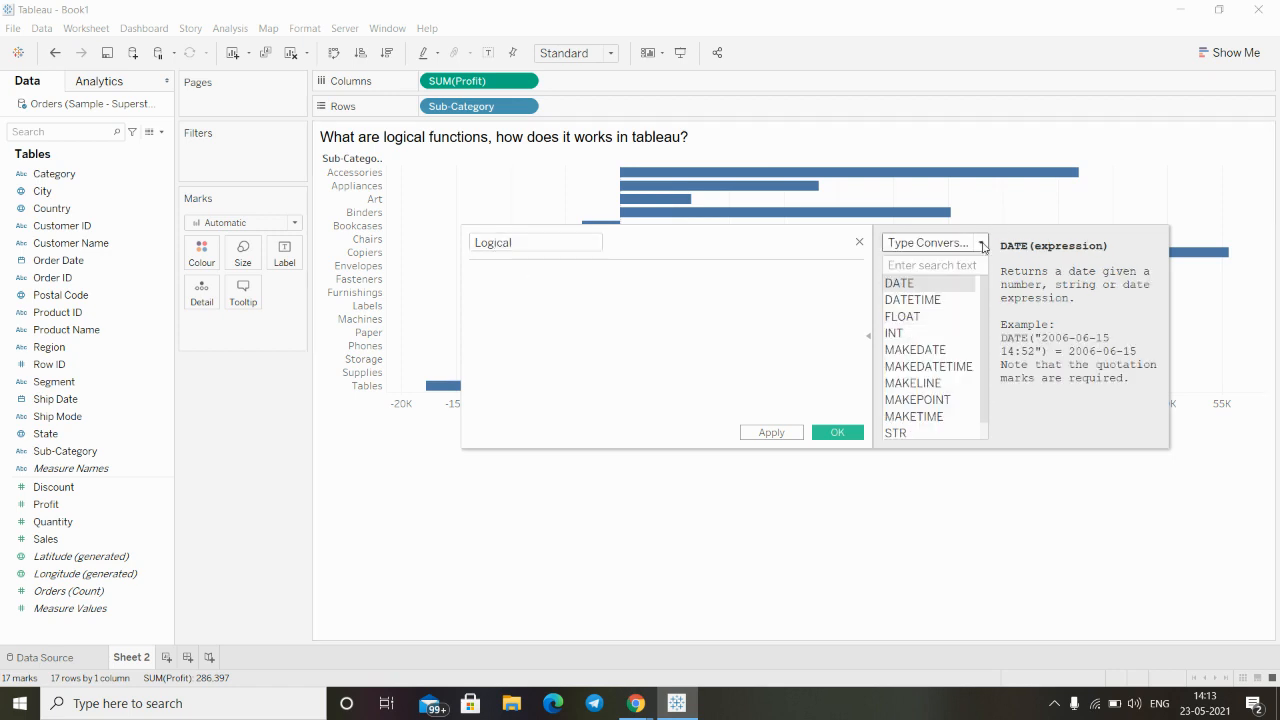
{"action": "left_click", "coordinate": [935, 243]}
{"action": "left_click", "coordinate": [902, 334]}
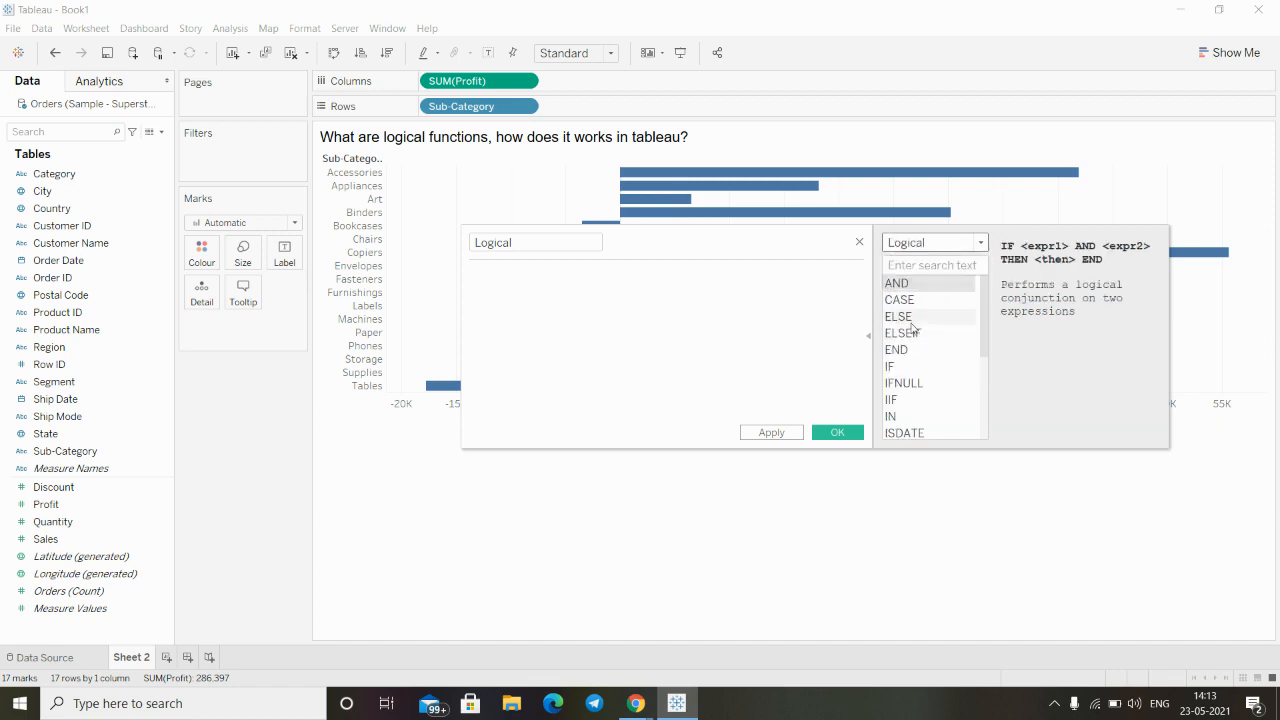
- Write the formula's condition as IF SUM([Profit]) > 0 THEN "Blue"
{"action": "left_click", "coordinate": [498, 278]}
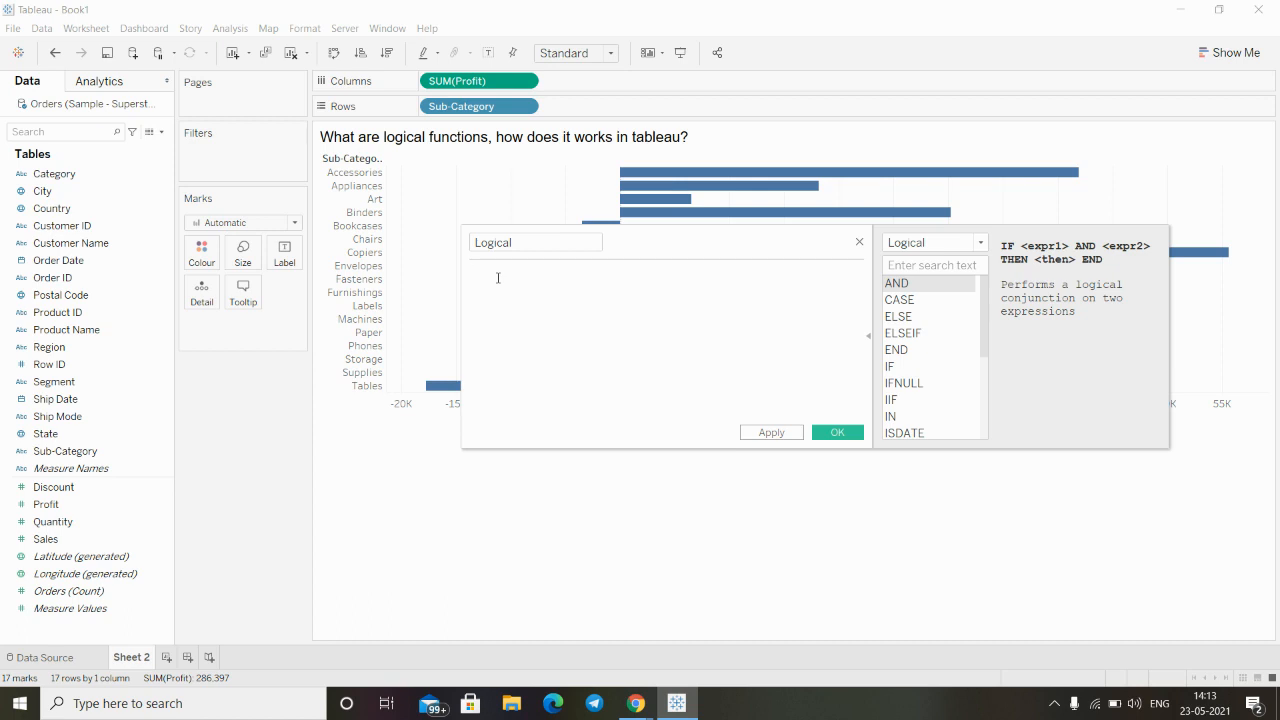
{"action": "type", "text": "if"}
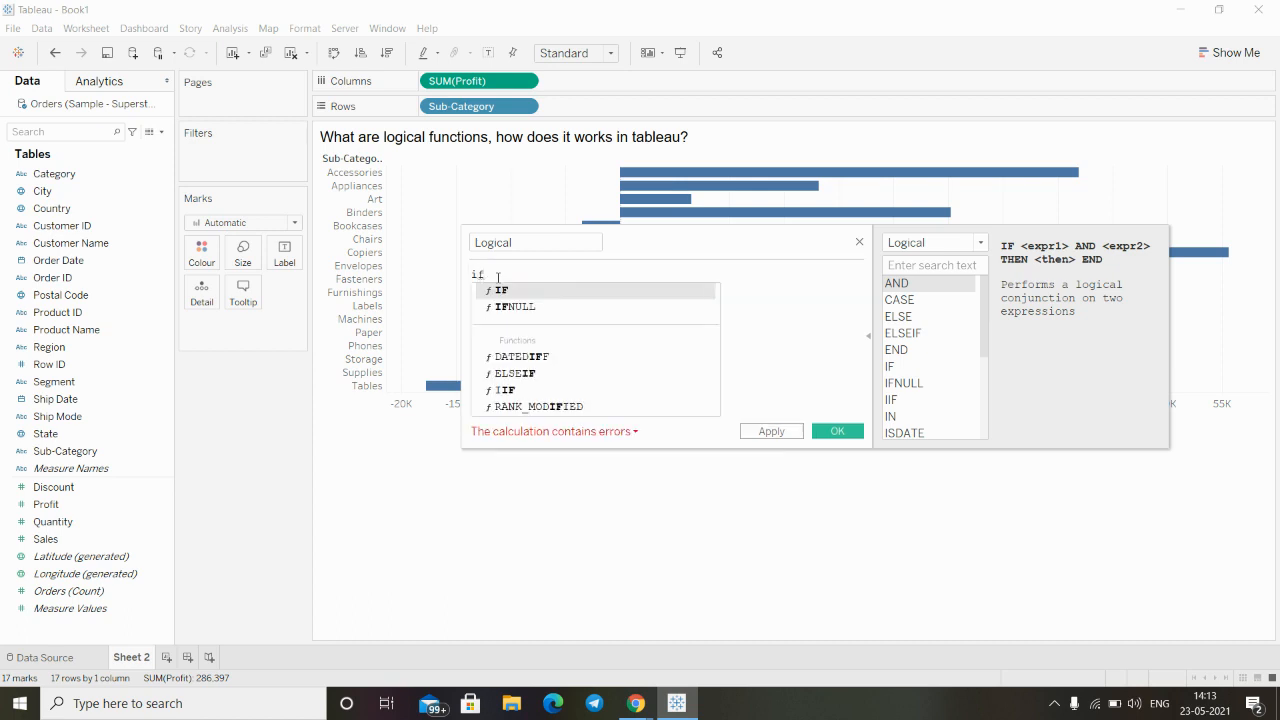
{"action": "key", "text": "Return"}
{"action": "type", "text": "sum"}
{"action": "key", "text": "Return"}
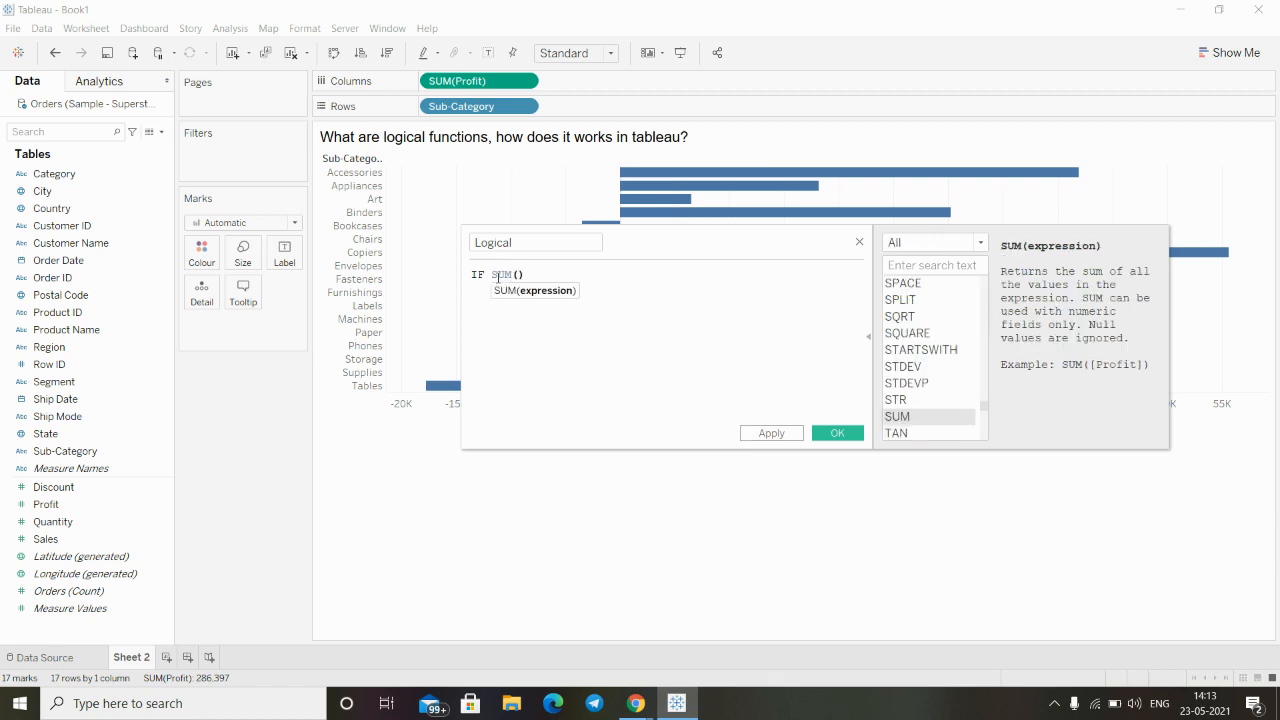
{"action": "type", "text": "pro"}
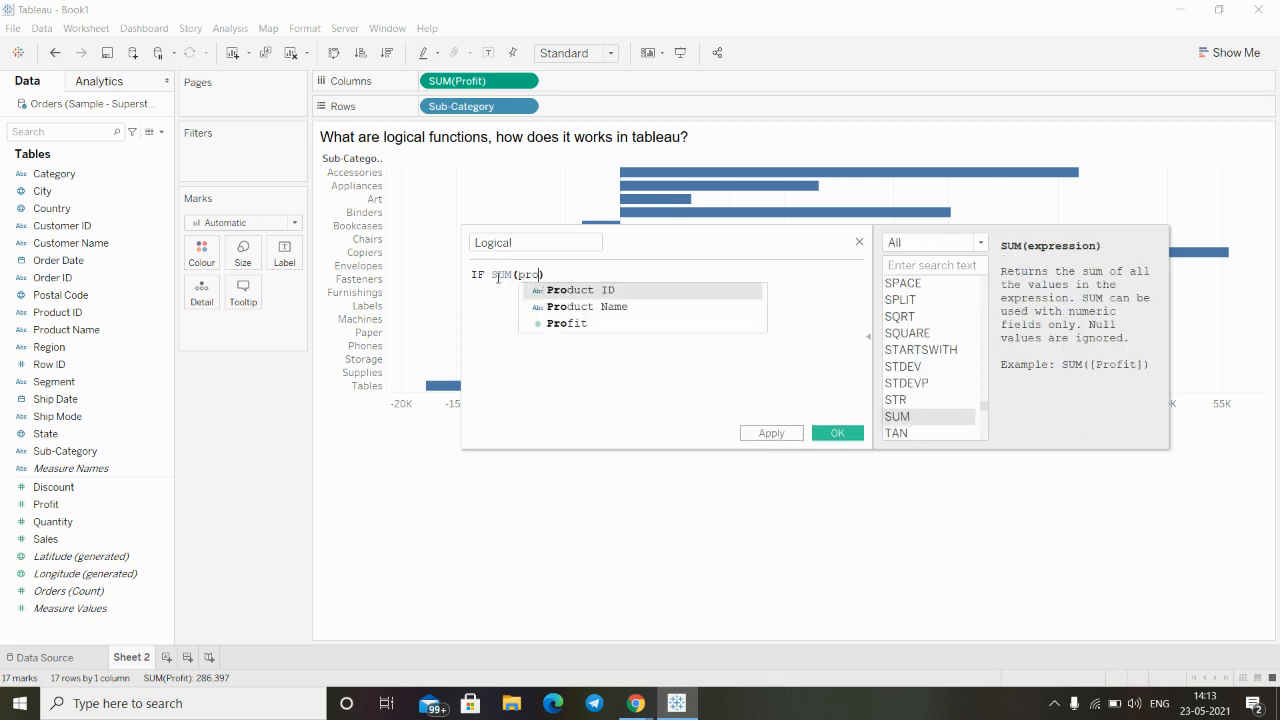
{"action": "key", "text": "Down"}
{"action": "key", "text": "Down"}
{"action": "key", "text": "Return"}
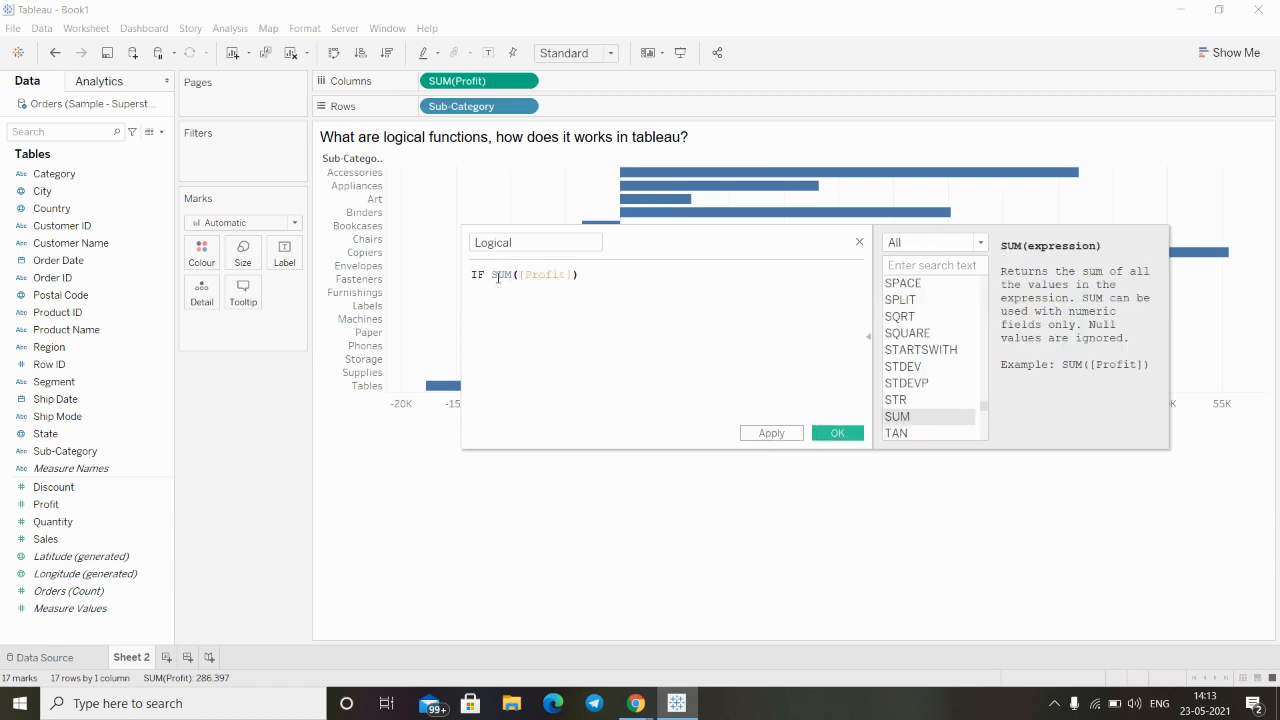
{"action": "type", "text": "> 0 th"}
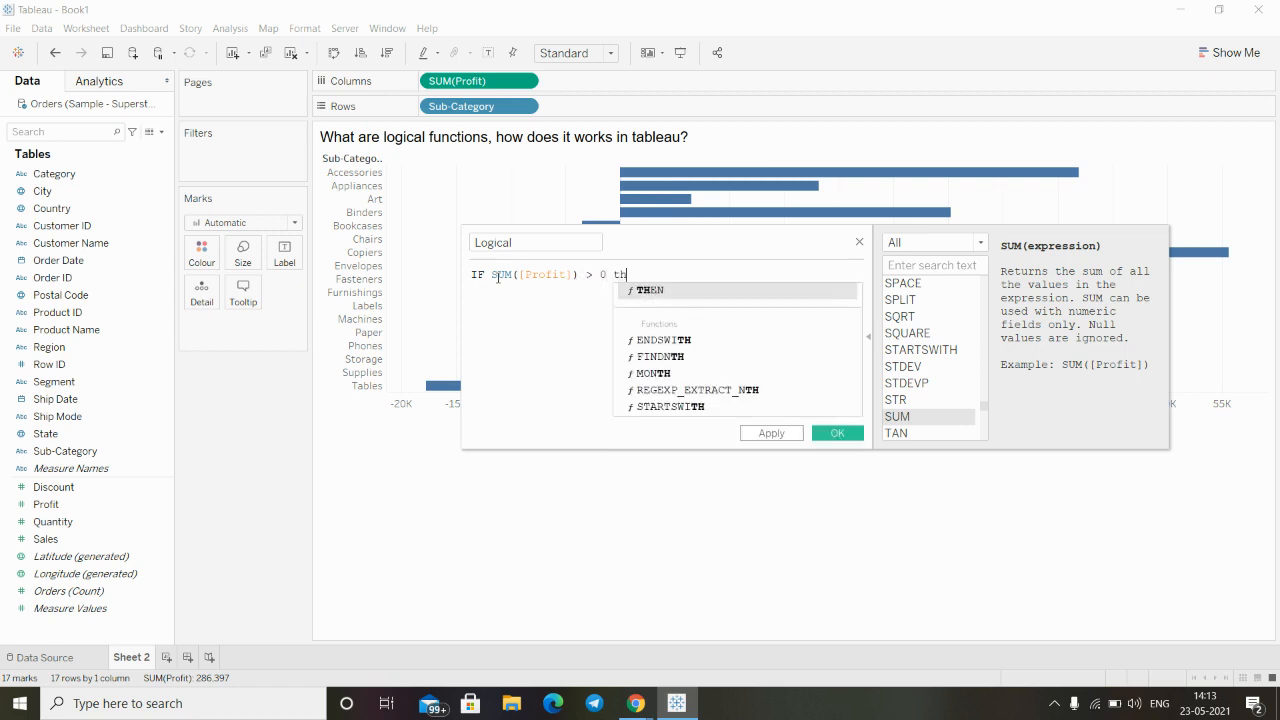
{"action": "key", "text": "Return"}
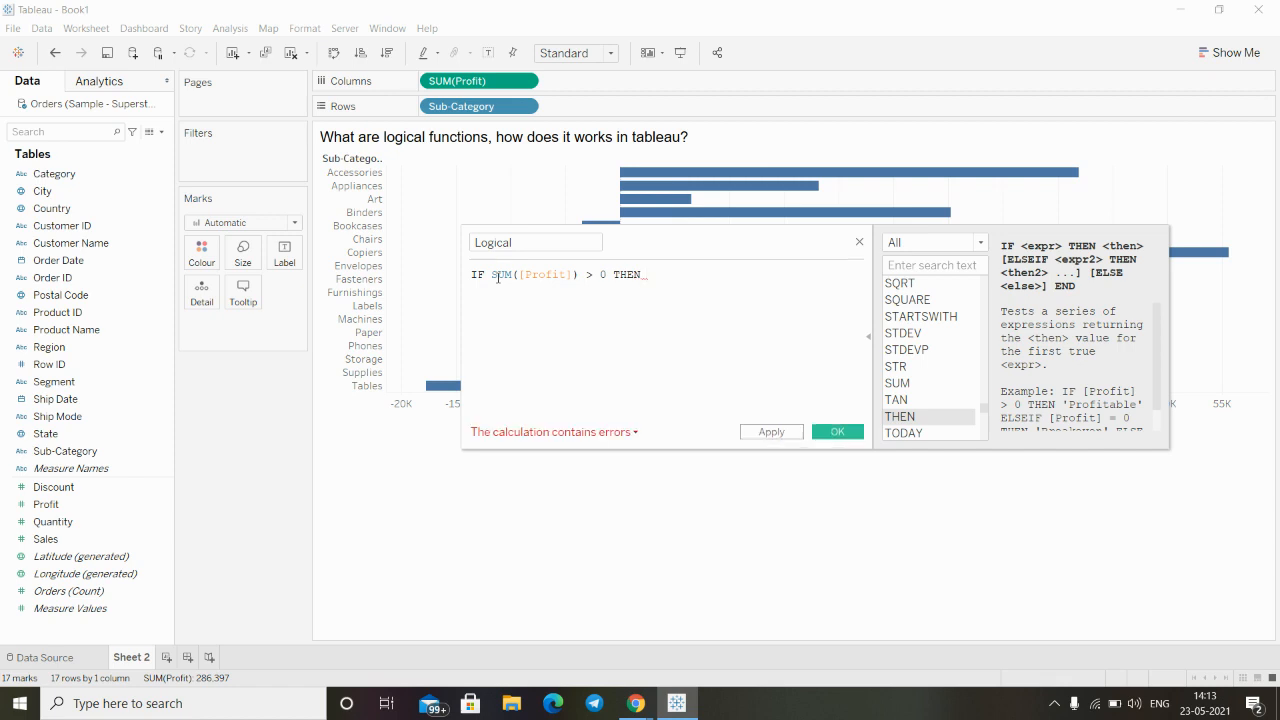
{"action": "type", "text": "\"Re"}
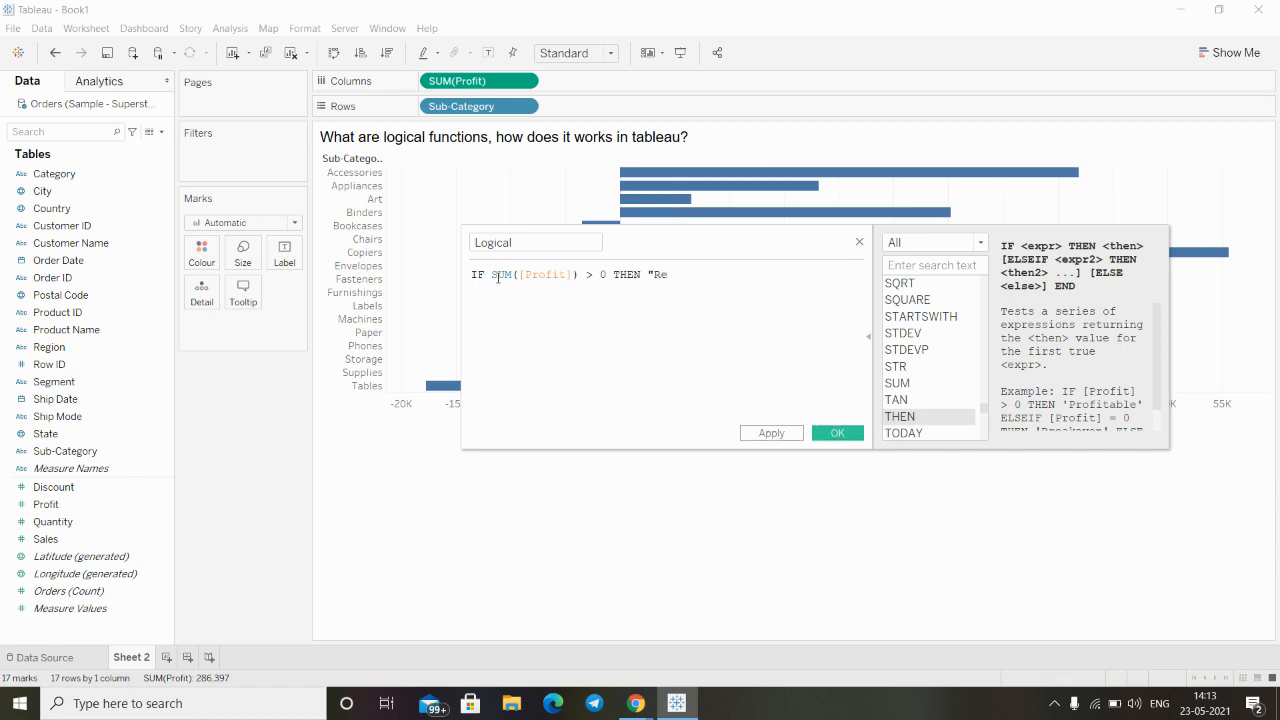
{"action": "key", "text": "BackSpace"}
{"action": "key", "text": "BackSpace"}
{"action": "type", "text": "Blue\""}
- Complete the formula with ELSE "Red" and END on separate lines, and save the calculated field
{"action": "key", "text": "Return"}
{"action": "type", "text": "ele"}
{"action": "key", "text": "Return"}
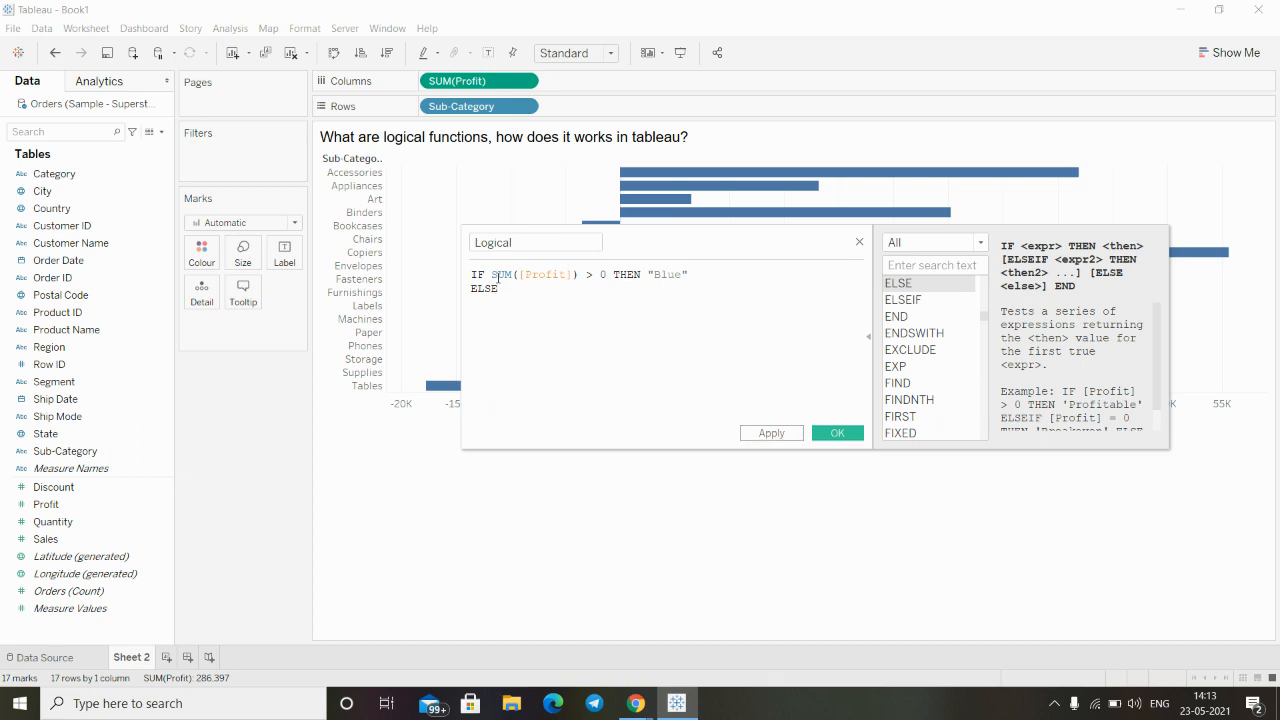
{"action": "type", "text": "\"\""}
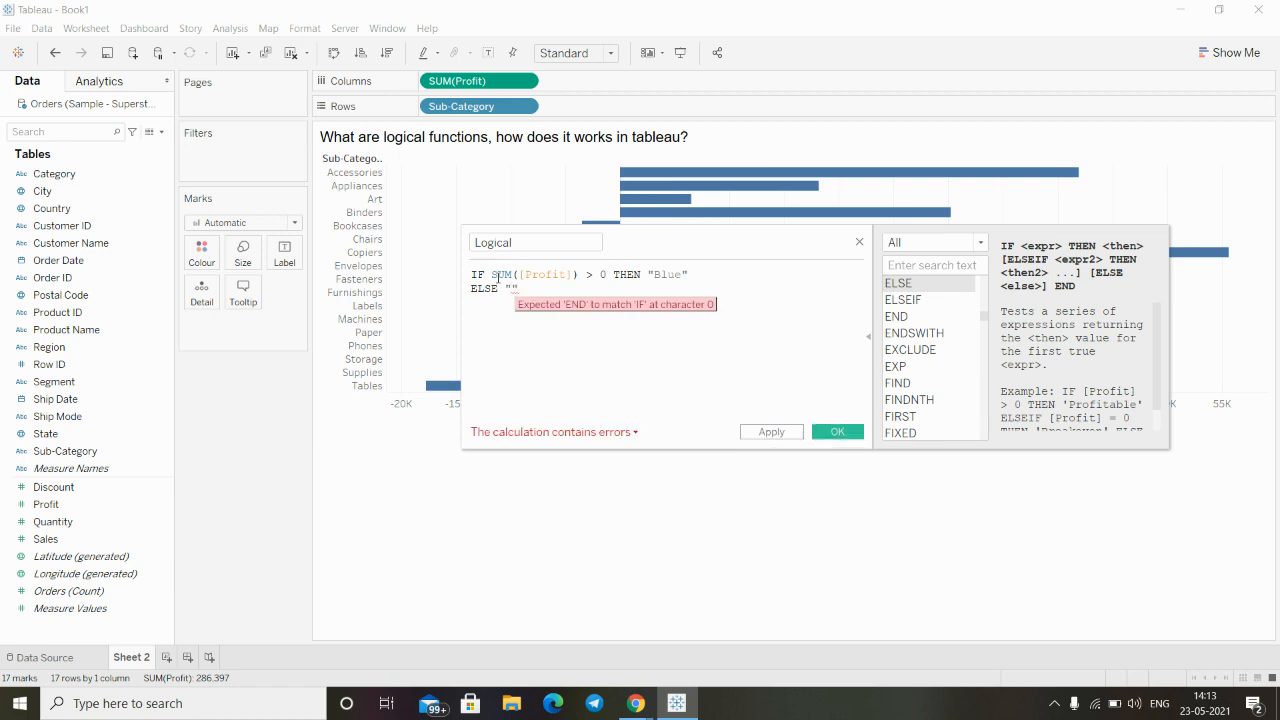
{"action": "type", "text": "Red"}
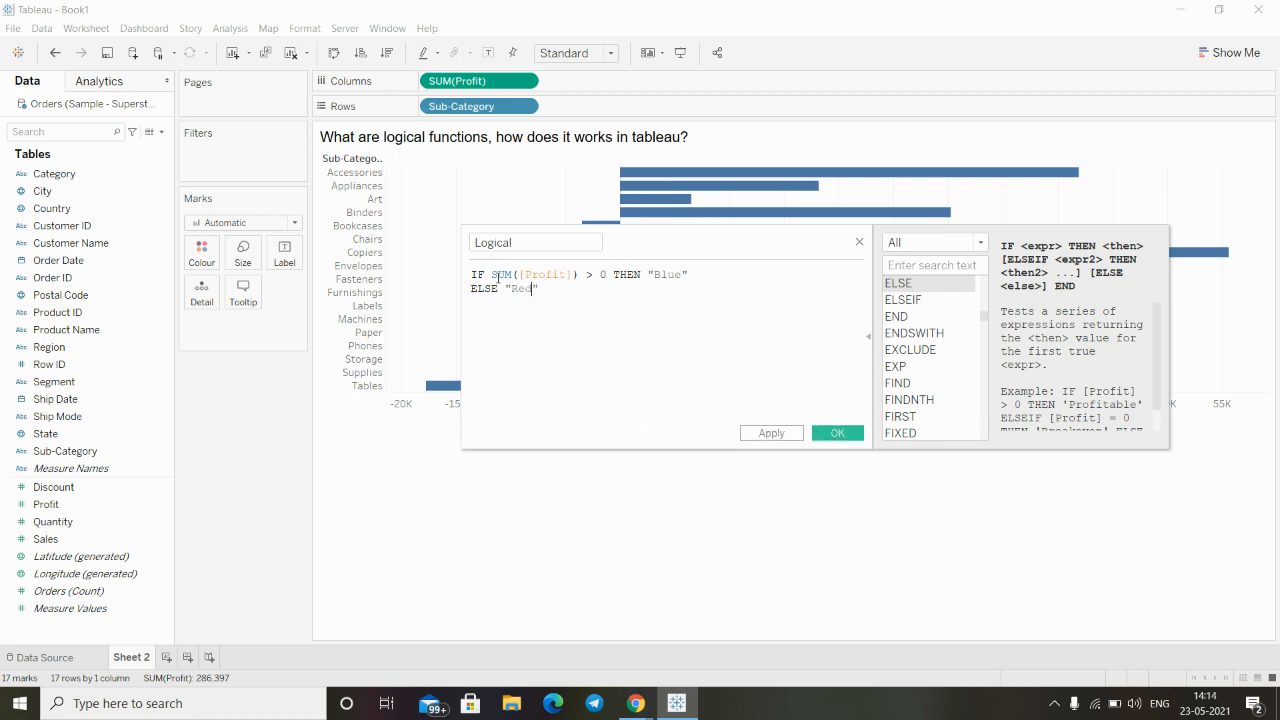
{"action": "key", "text": "Return"}
{"action": "type", "text": "END"}
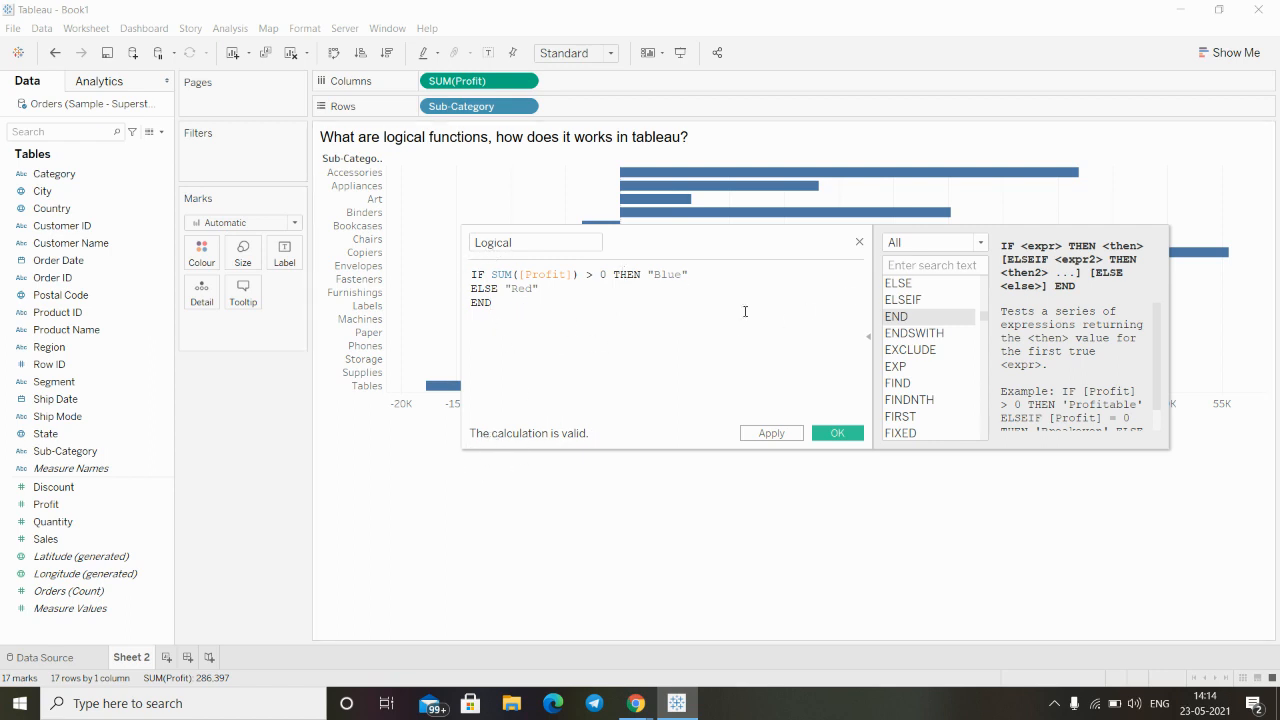
{"action": "left_click", "coordinate": [772, 433]}
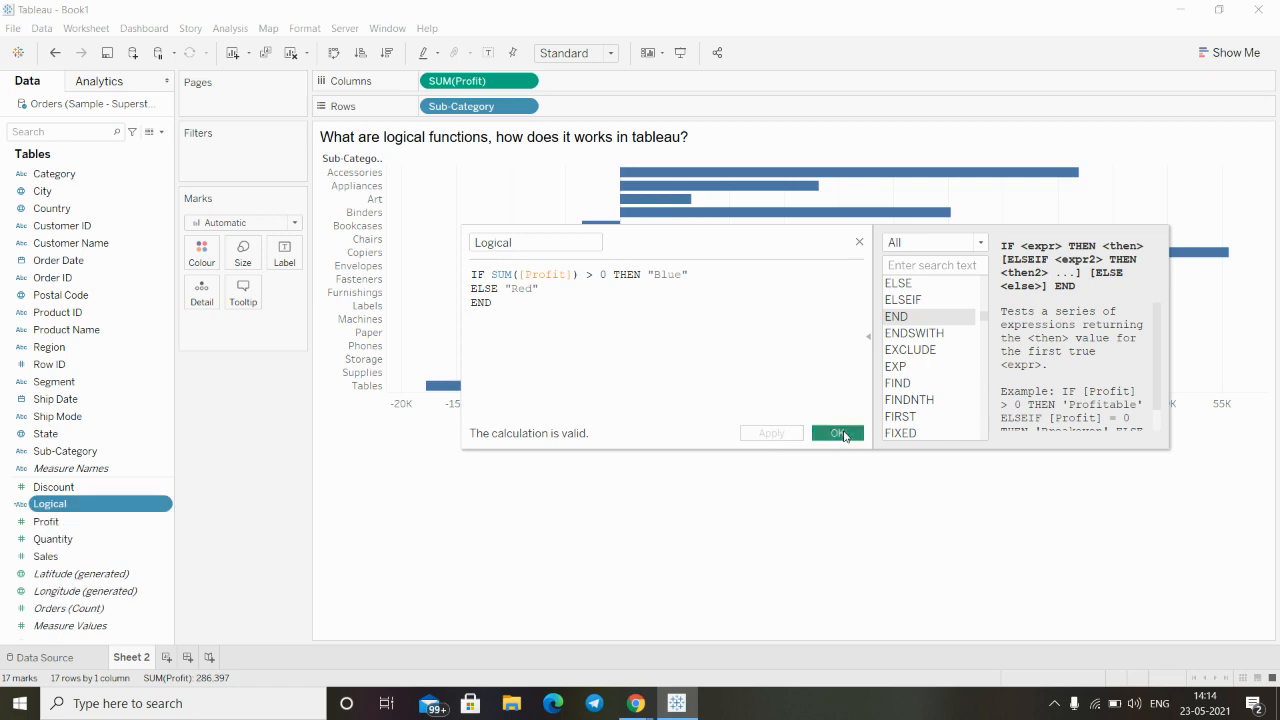
{"action": "left_click", "coordinate": [838, 433]}
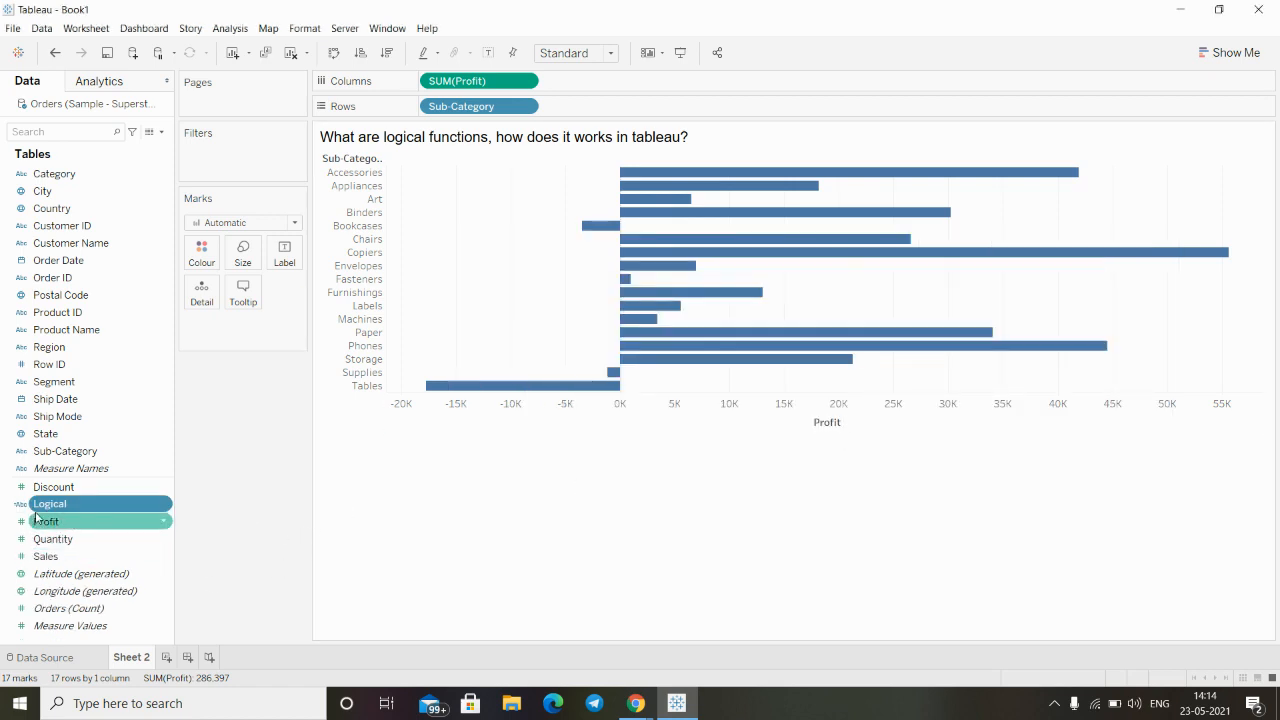
- Colour the bars by the Logical field and fit the chart to Entire View
{"action": "left_click_drag", "start_coordinate": [35, 513], "coordinate": [202, 262]}
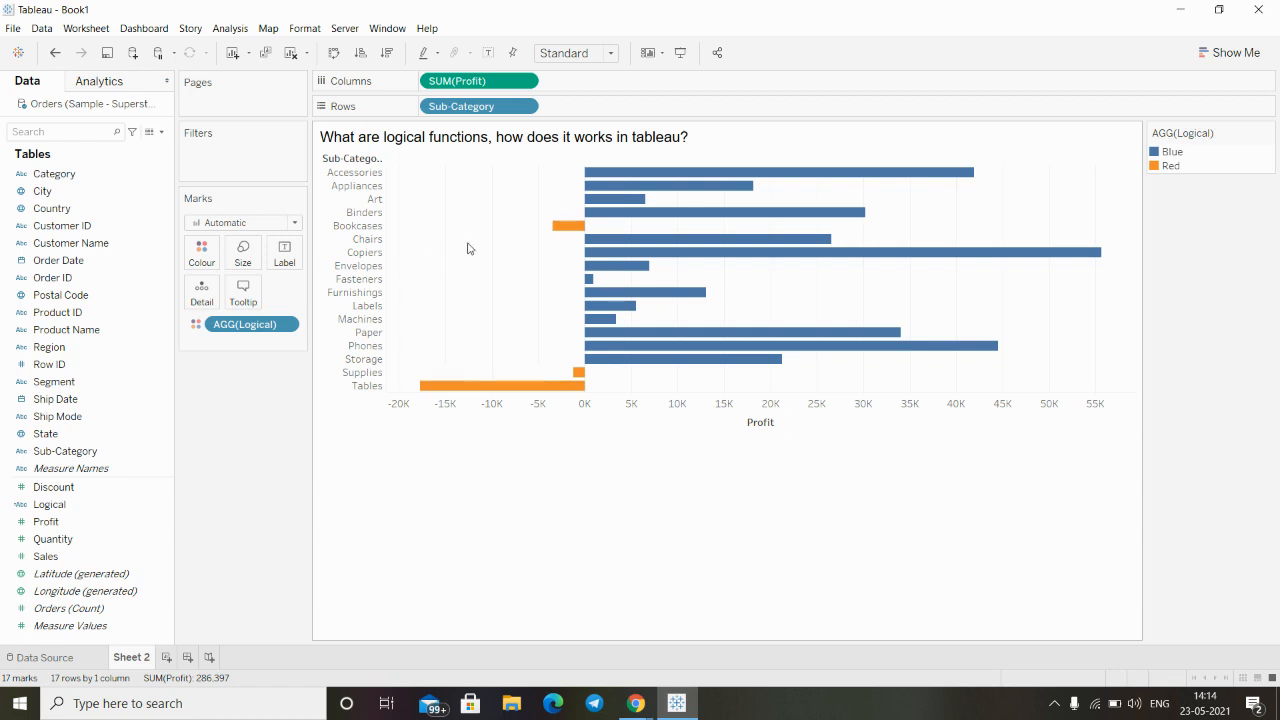
{"action": "left_click", "coordinate": [612, 55]}
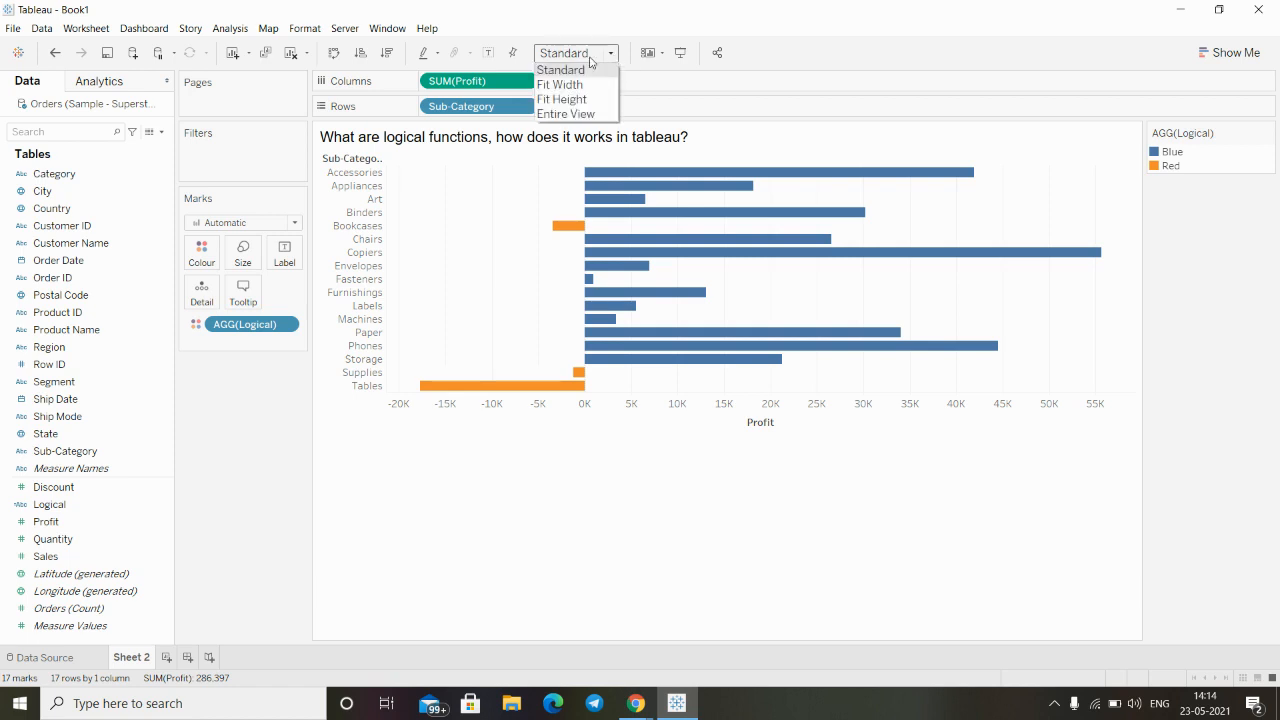
{"action": "left_click", "coordinate": [563, 114]}
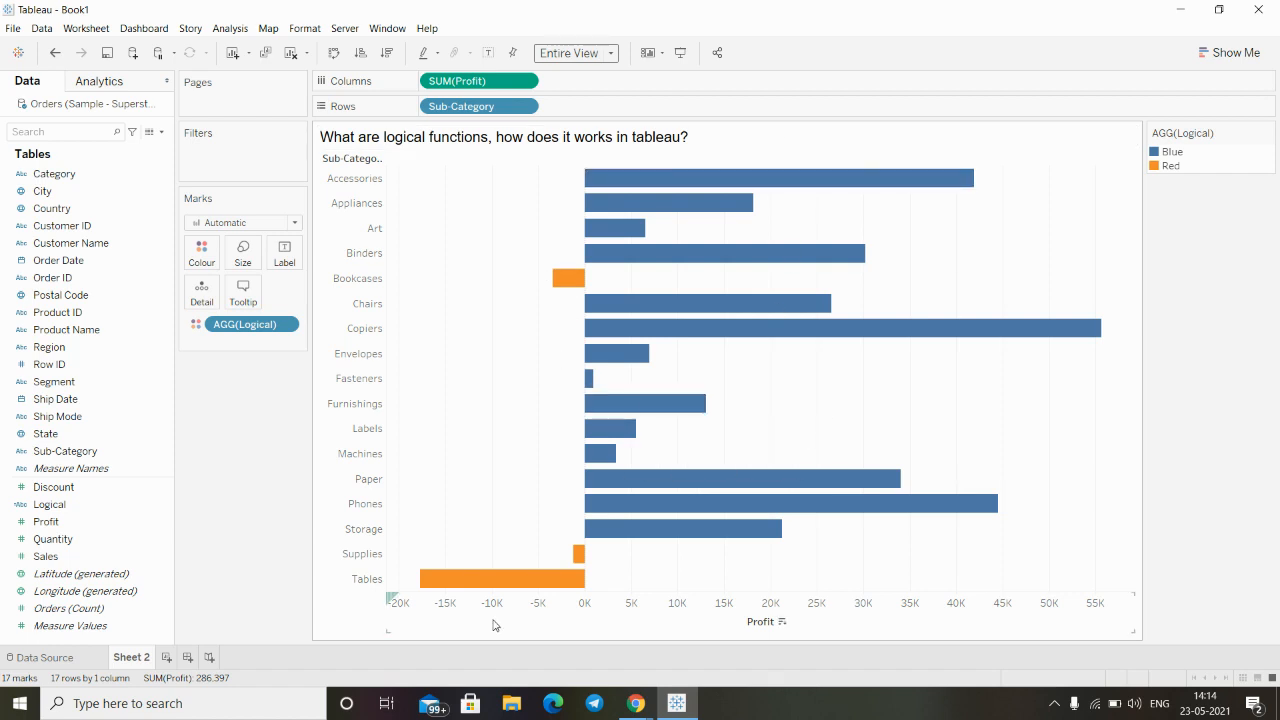
{"action": "mouse_move", "coordinate": [729, 482]}
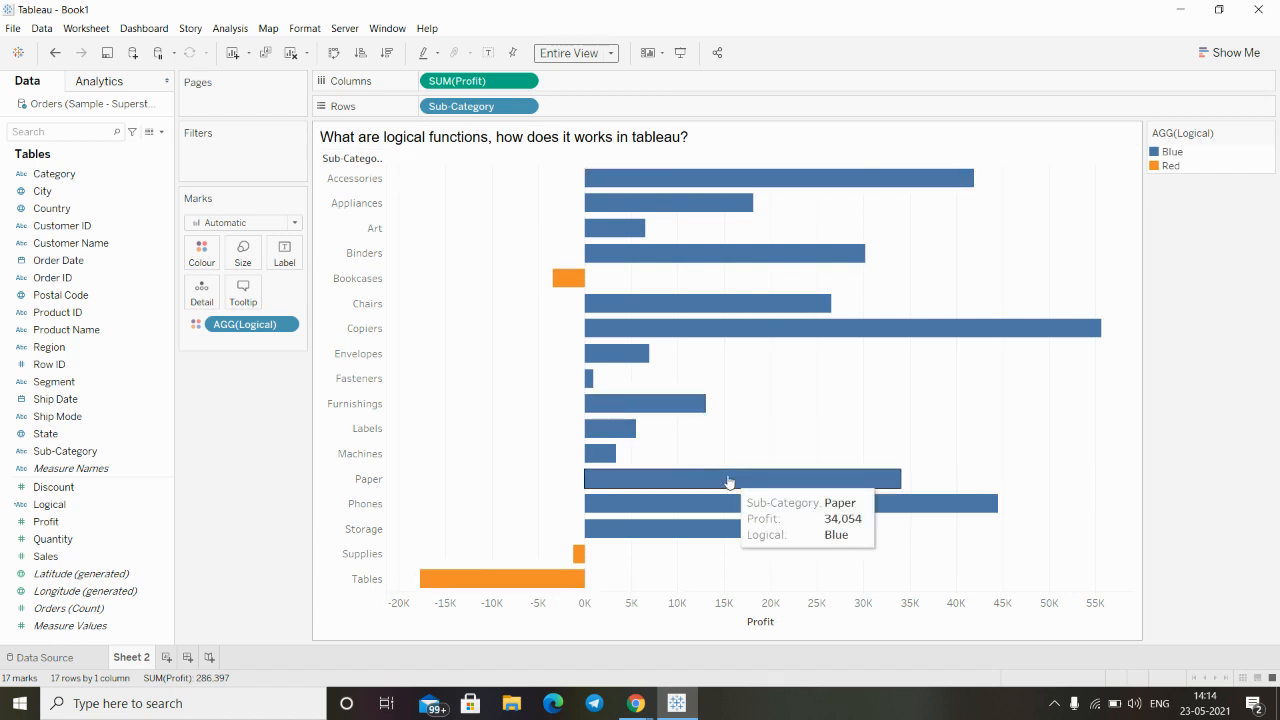
{"action": "left_click_drag", "start_coordinate": [729, 482], "coordinate": [597, 382]}
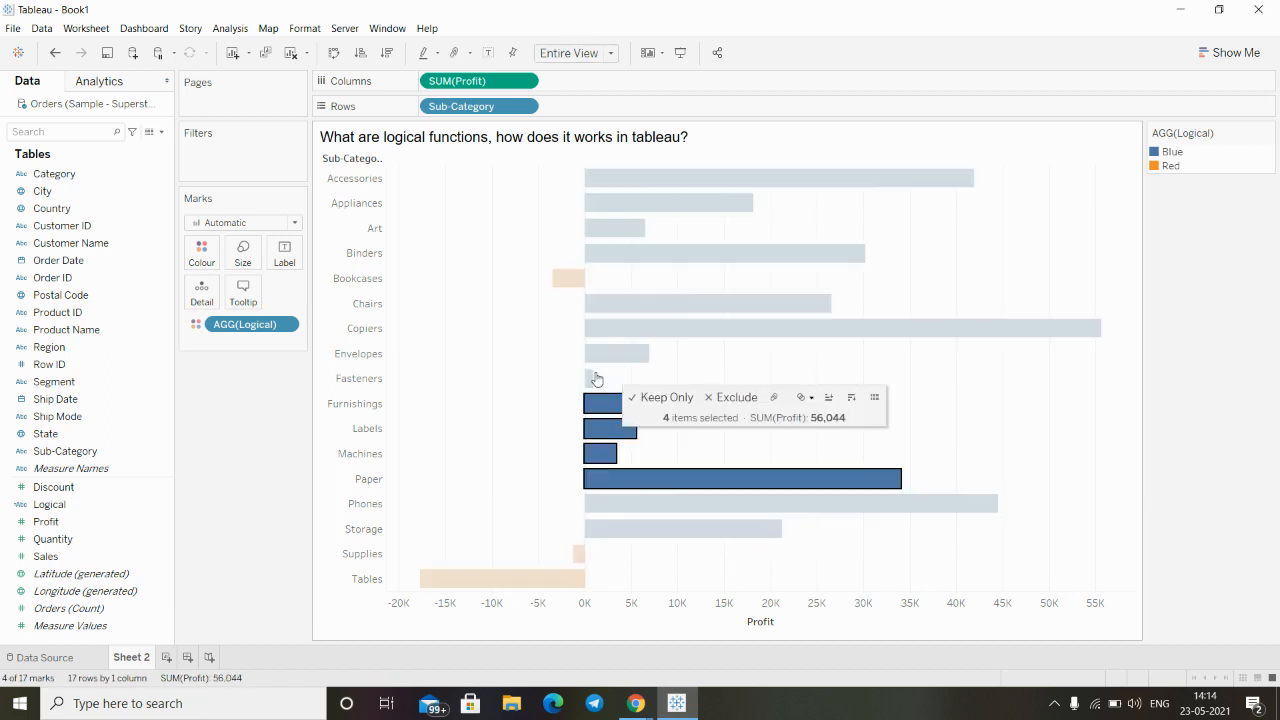
{"action": "left_click", "coordinate": [520, 377]}
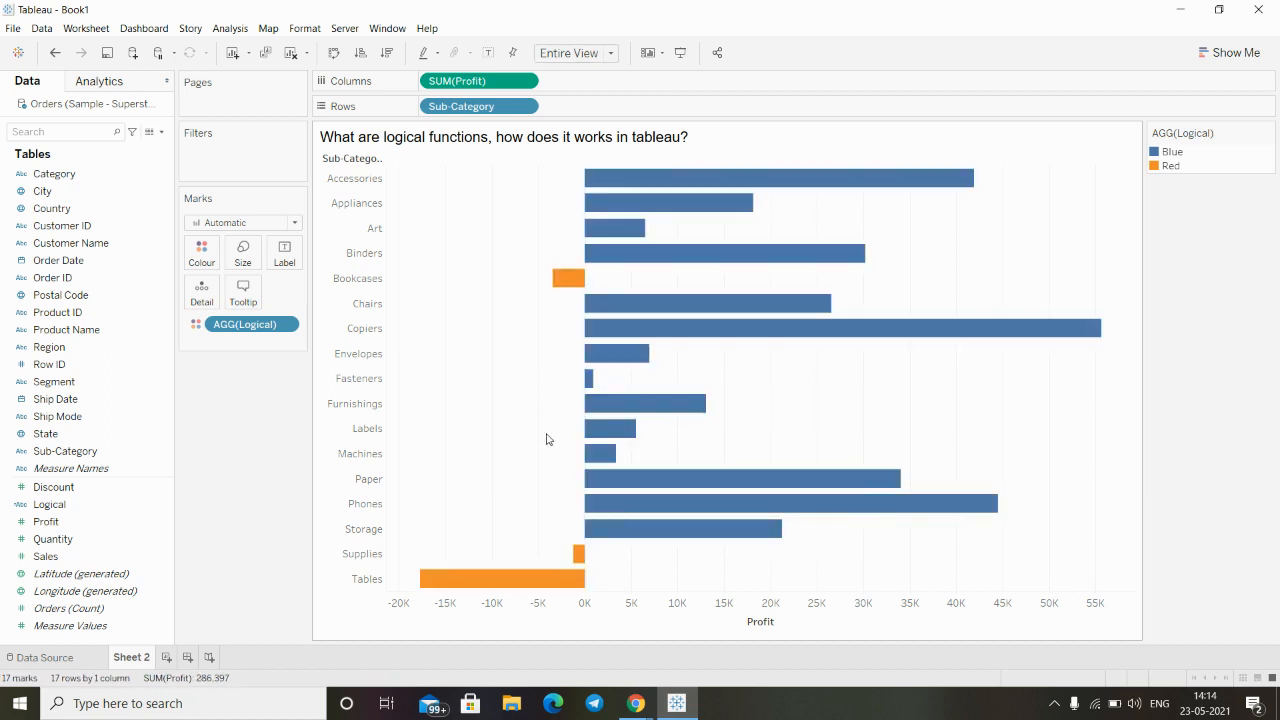
{"action": "mouse_move", "coordinate": [636, 694]}
{"action": "left_click", "coordinate": [557, 650]}
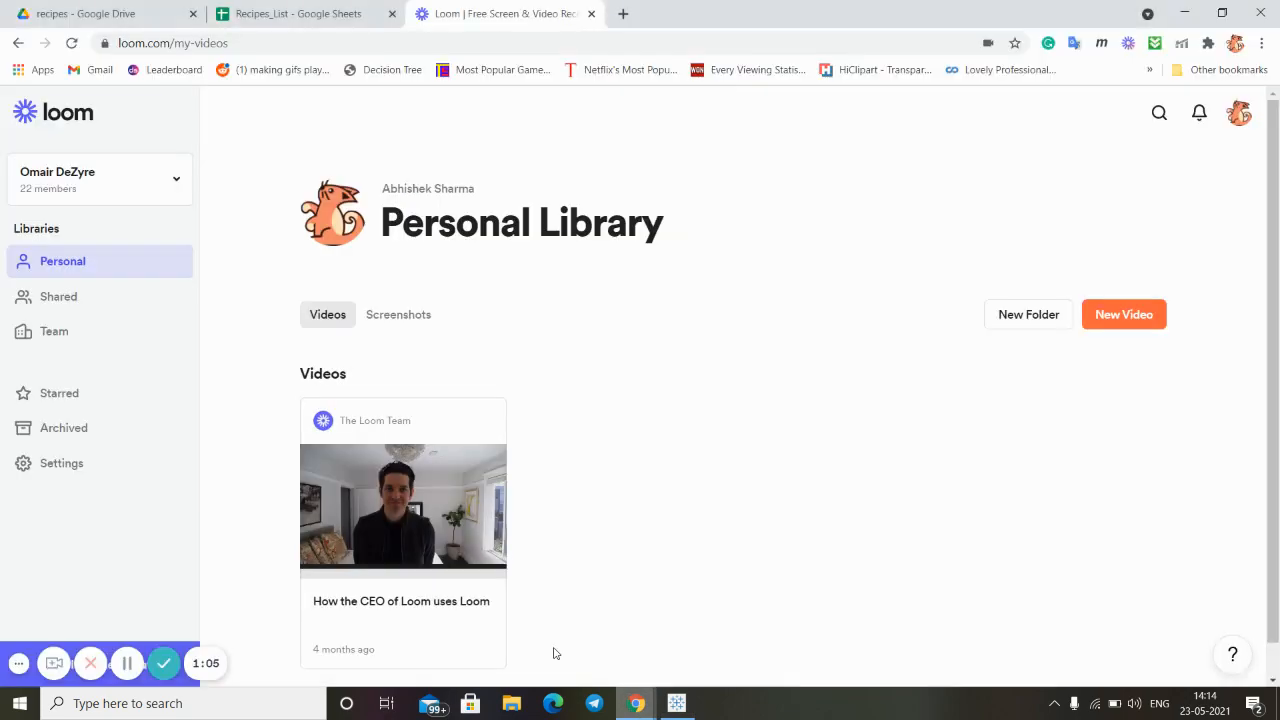